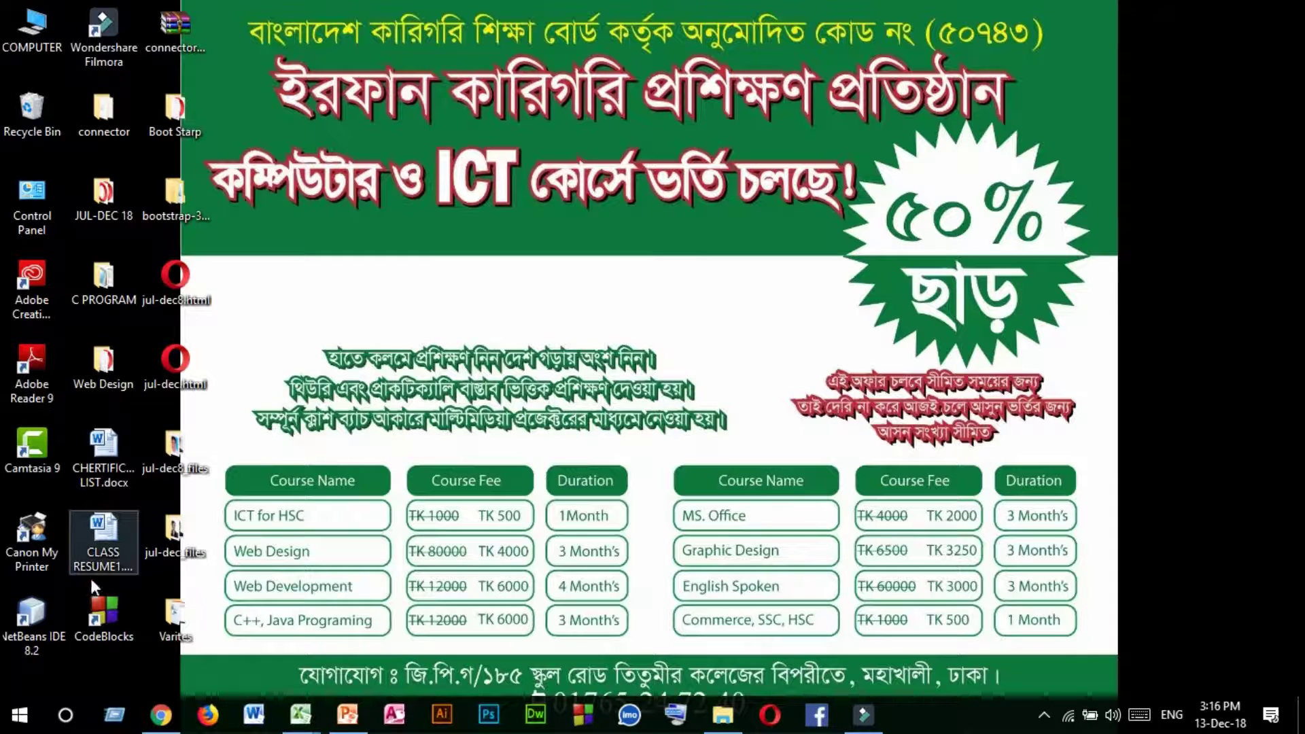
# - Launch Microsoft Excel 2010 from the Microsoft Office program group and dismiss the activation wizard
pyautogui.click(20, 717)
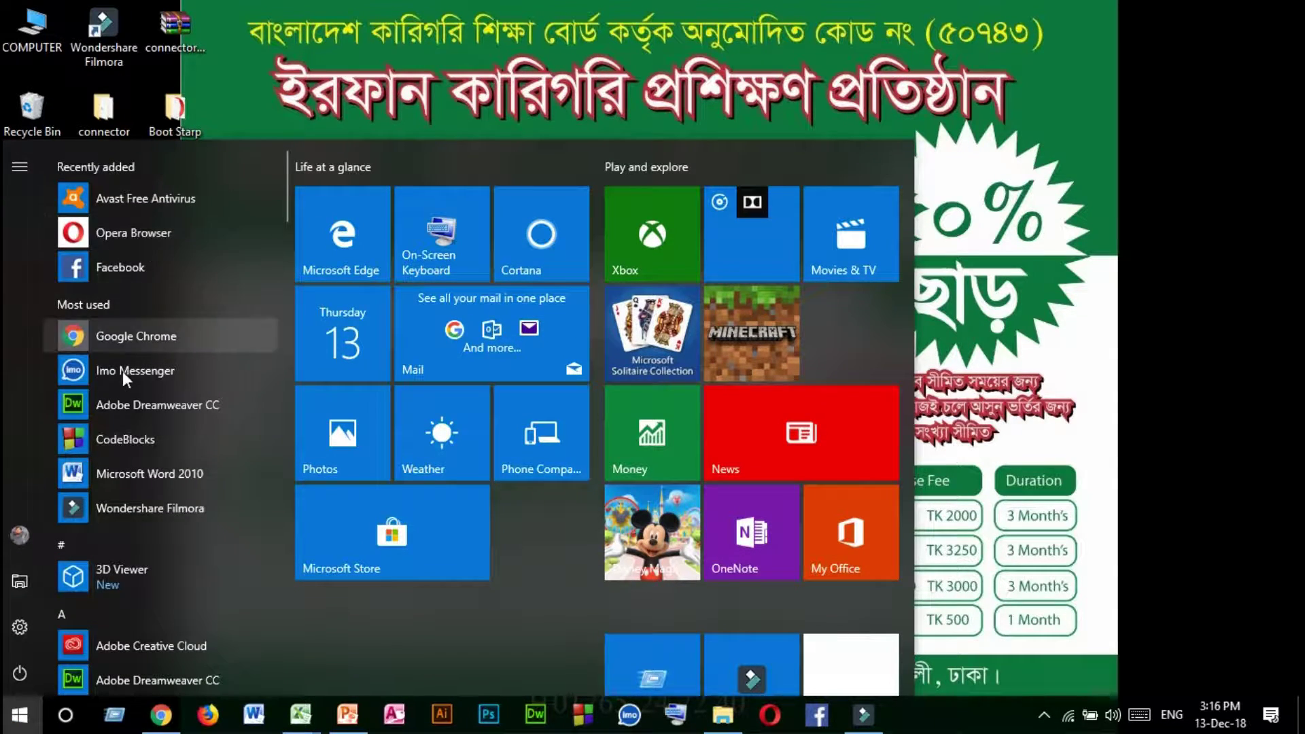
pyautogui.scroll(-4, 124, 421)
pyautogui.scroll(-2, 129, 475)
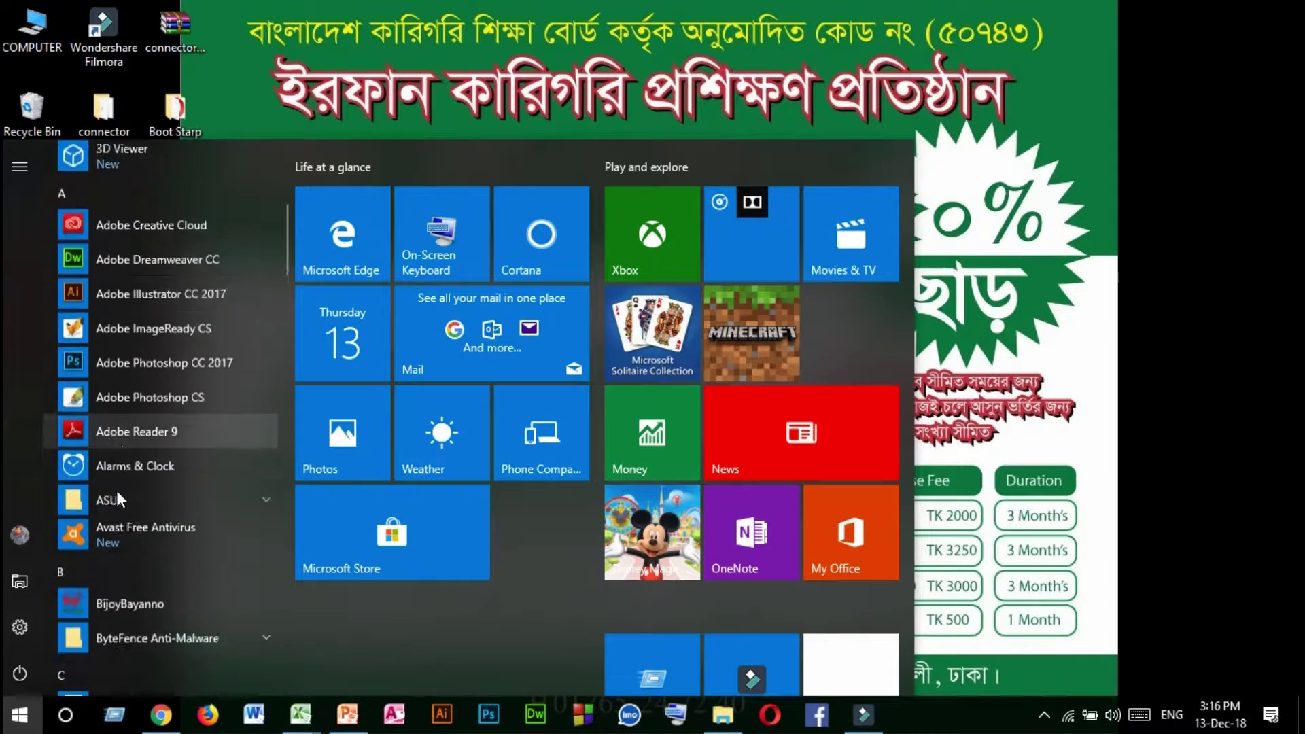
pyautogui.scroll(6, 129, 506)
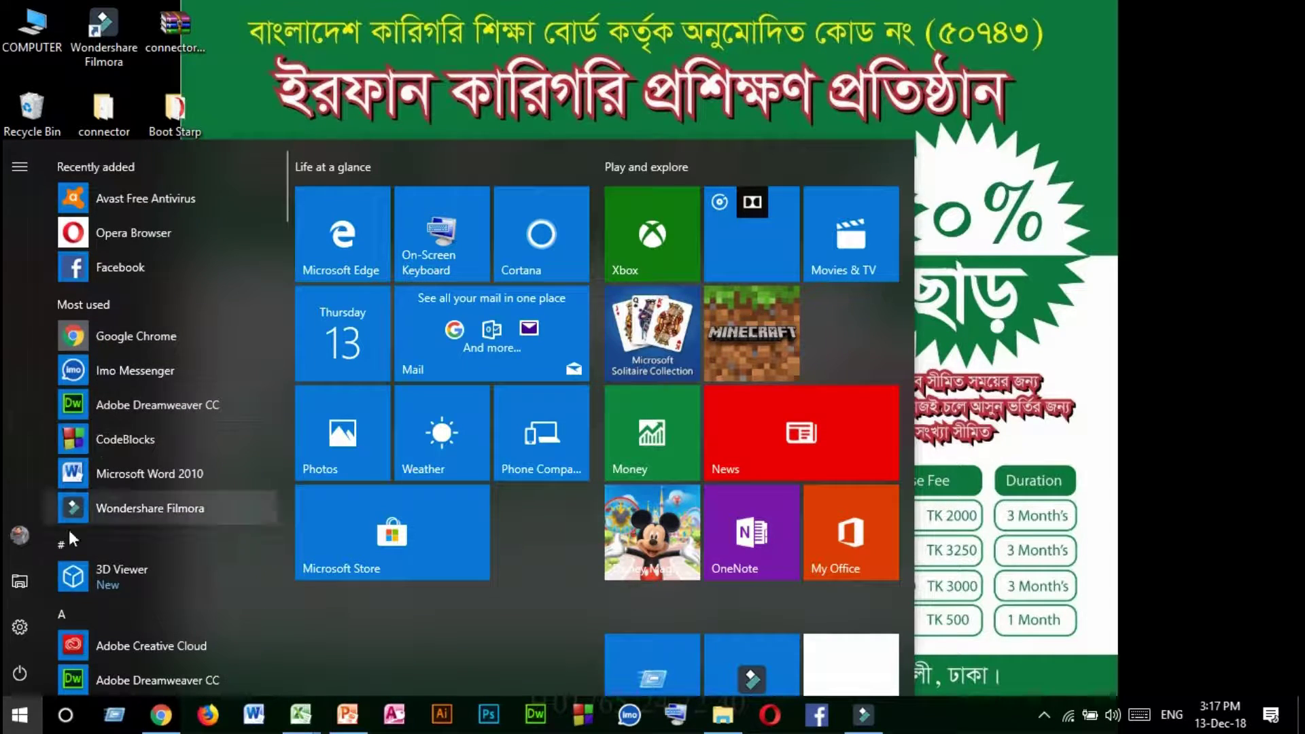
pyautogui.click(72, 610)
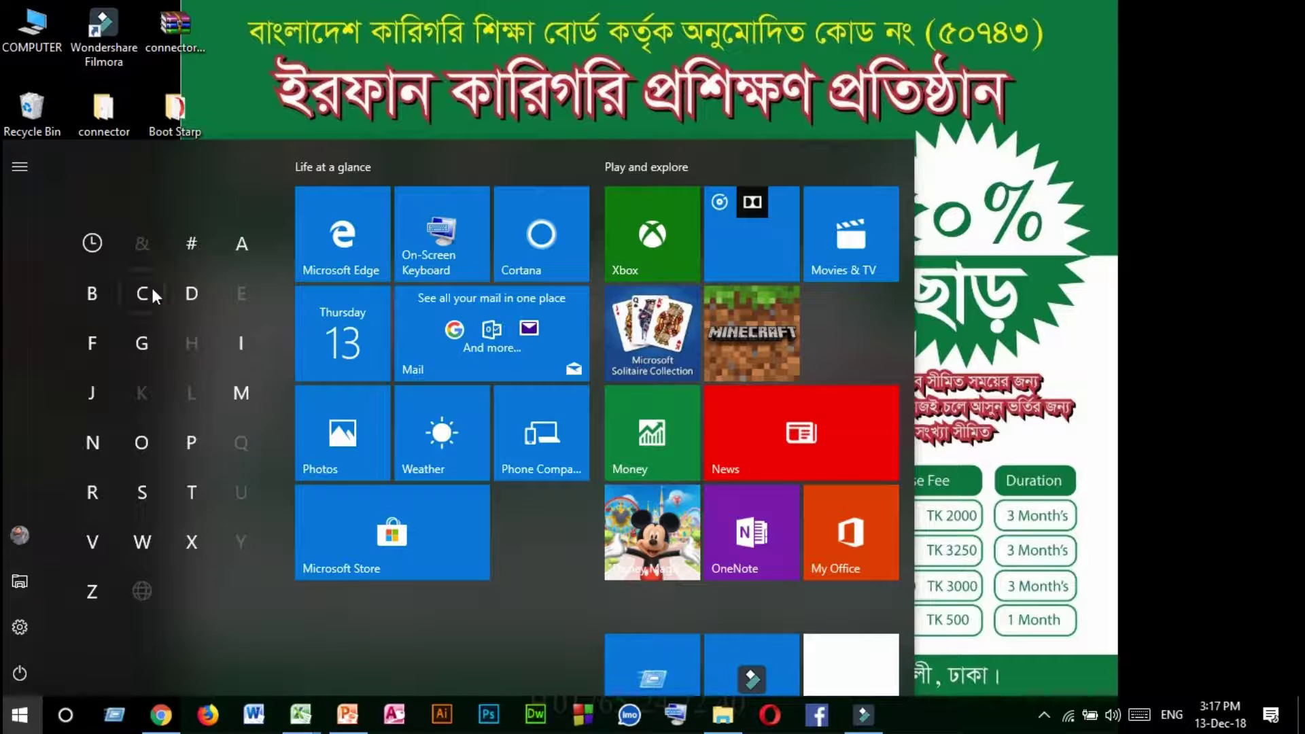
pyautogui.click(247, 394)
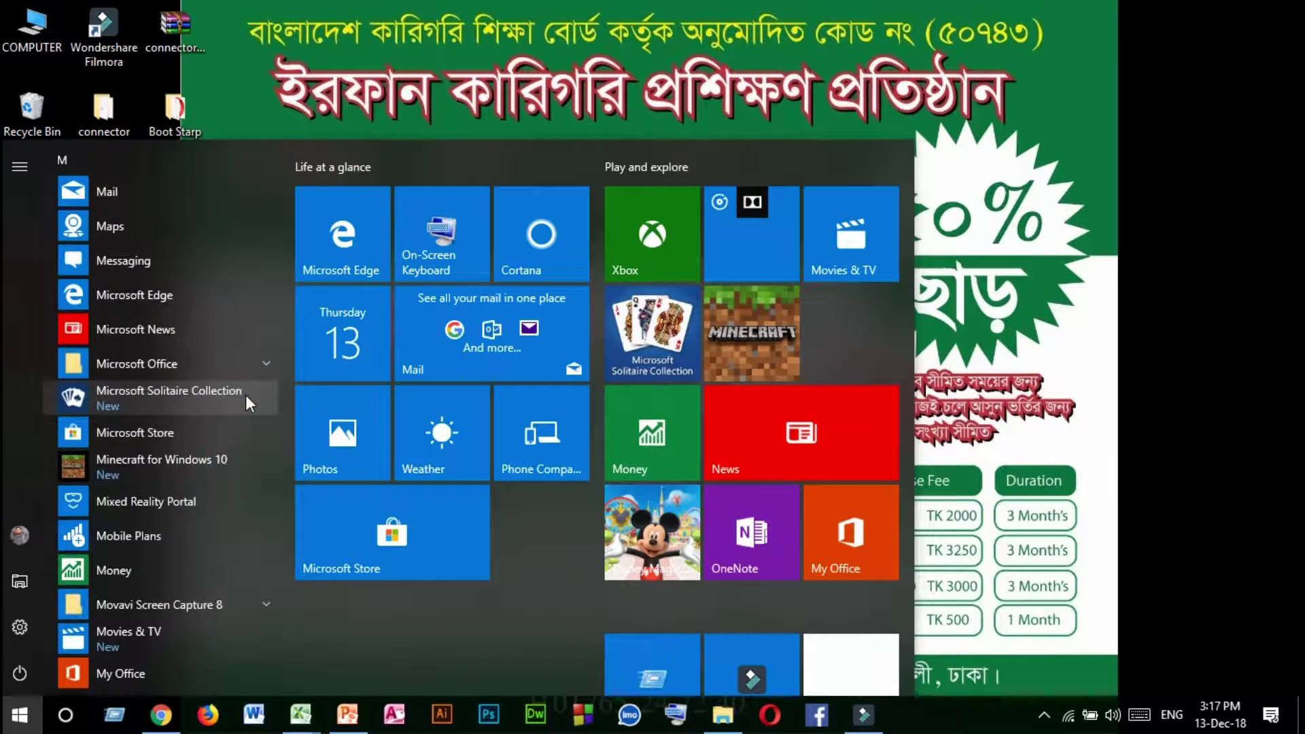
pyautogui.click(163, 363)
pyautogui.scroll(-4, 190, 416)
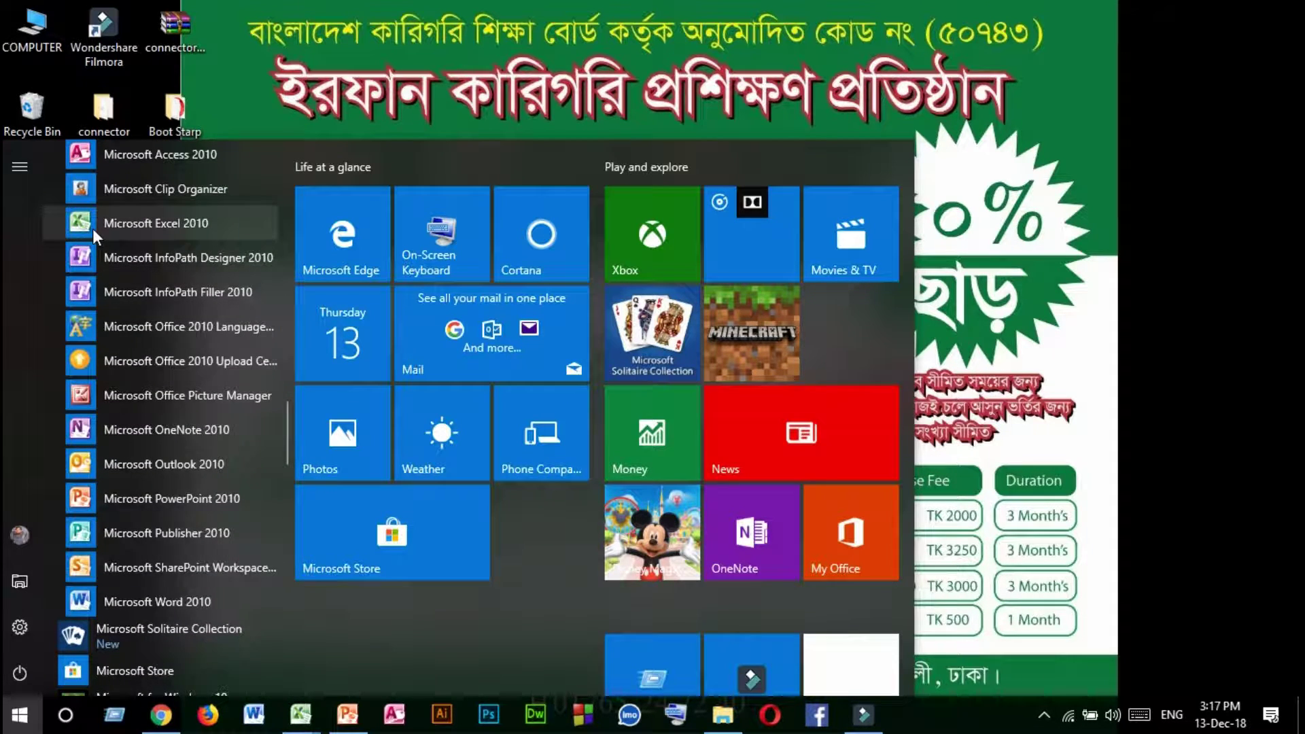
pyautogui.click(162, 227)
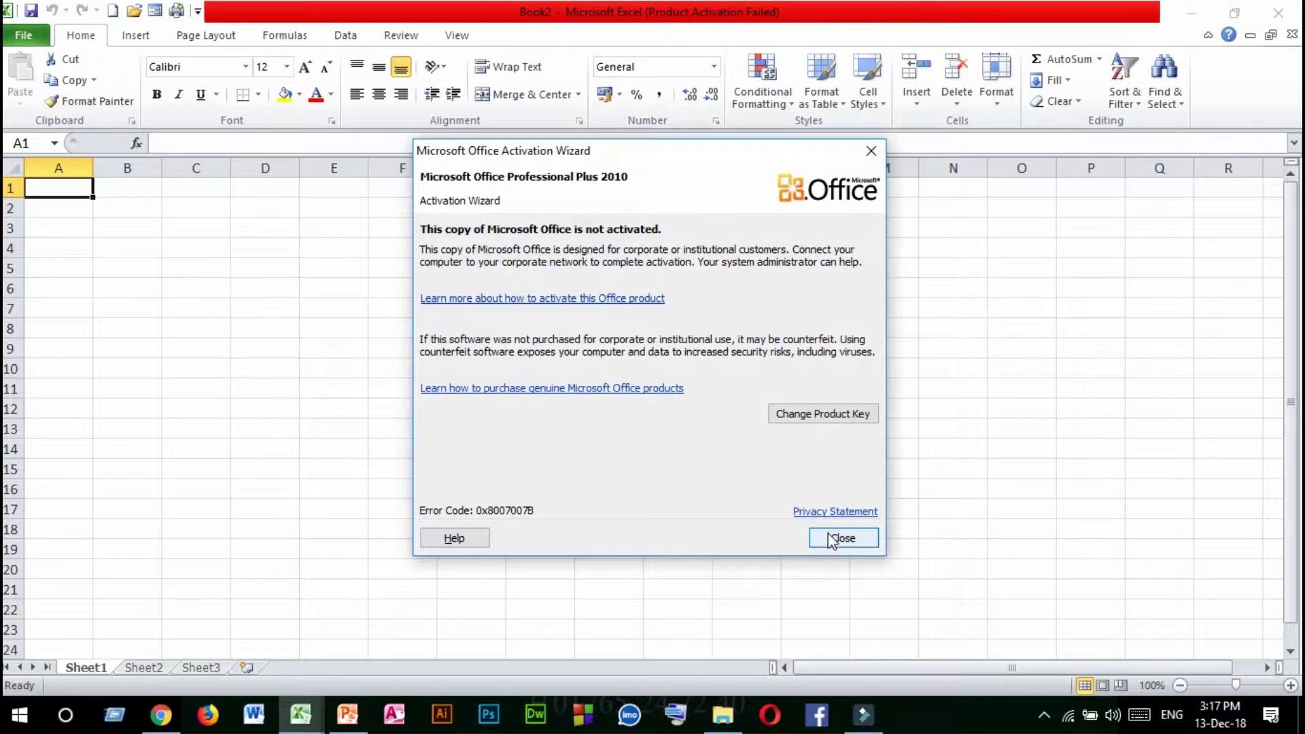
pyautogui.click(828, 532)
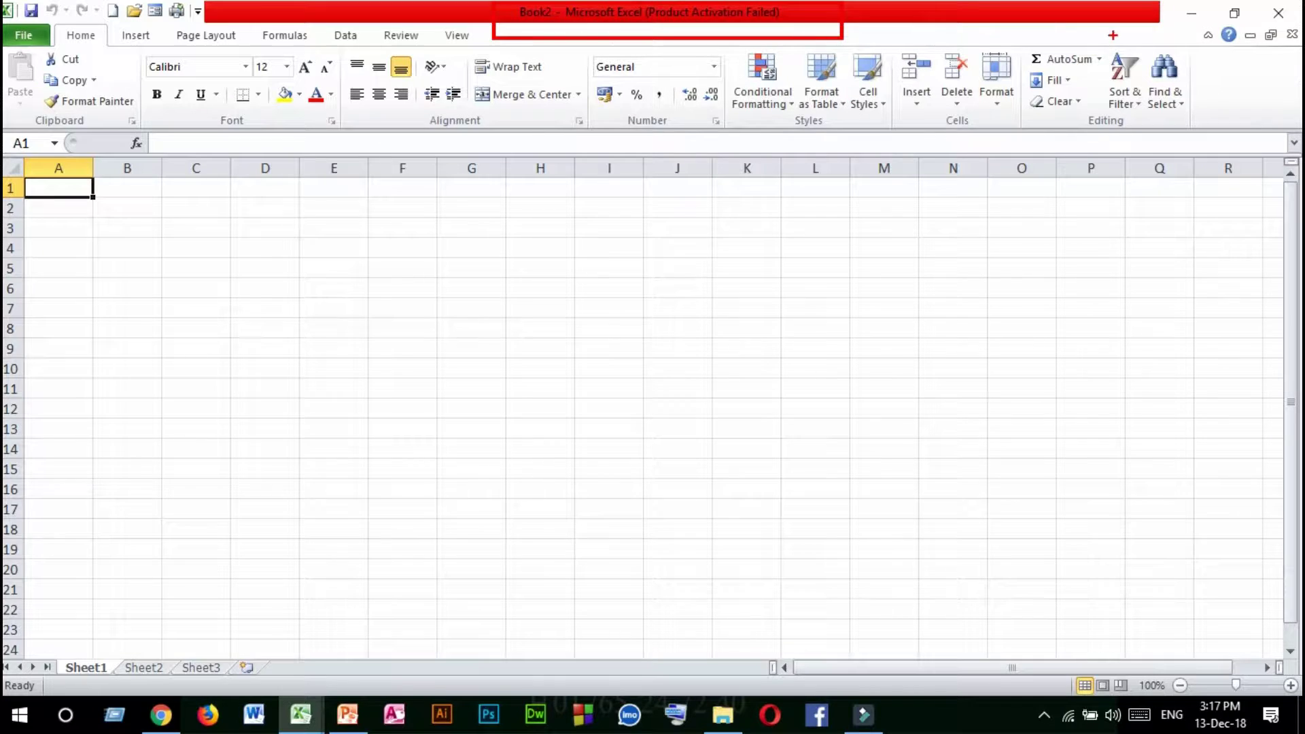
# - Minimize and restore the Excel window, and do the same with the Book2 workbook window inside it
pyautogui.click(683, 29)
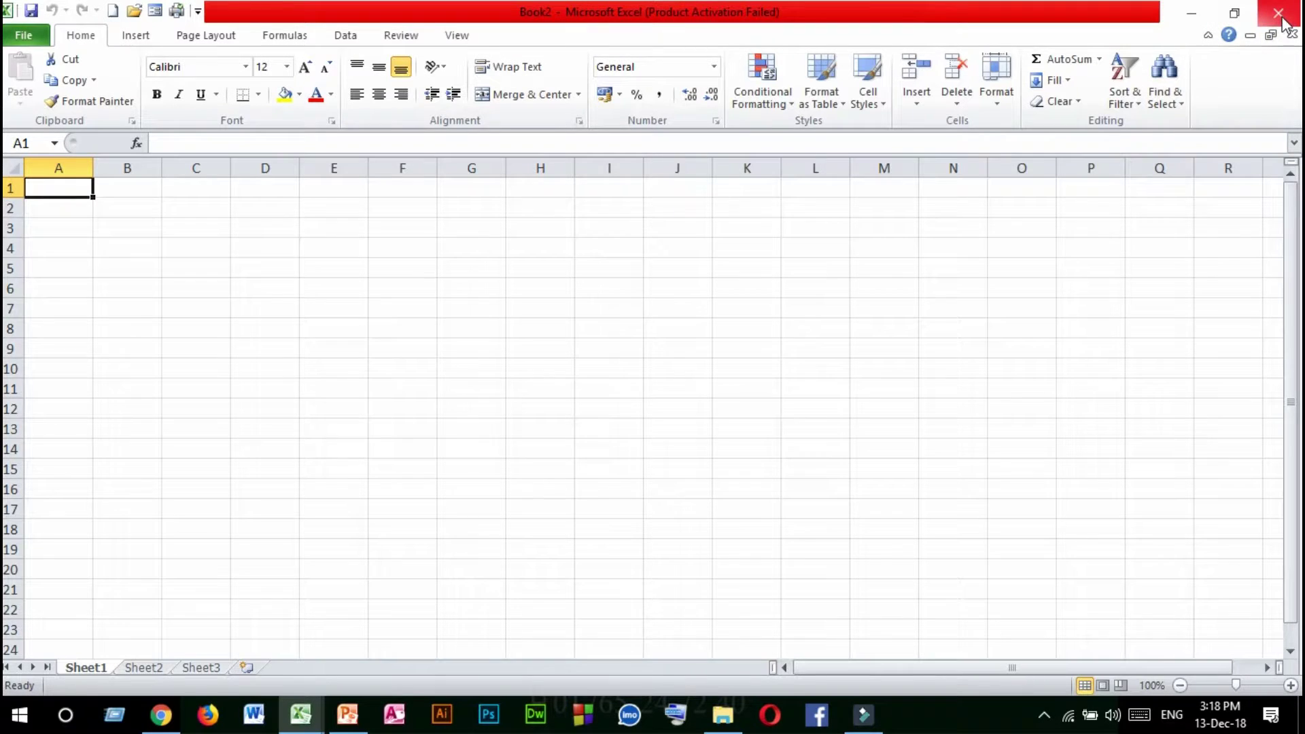
pyautogui.click(1195, 21)
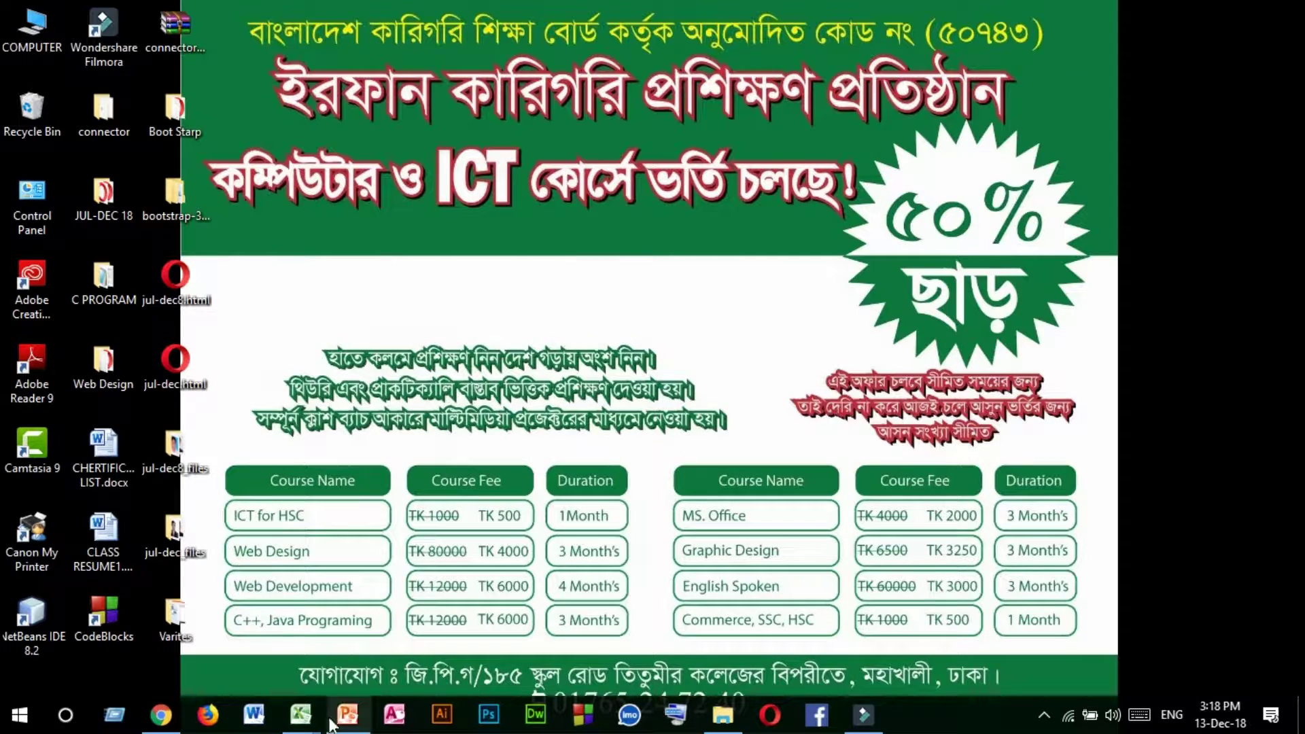
pyautogui.moveTo(298, 724)
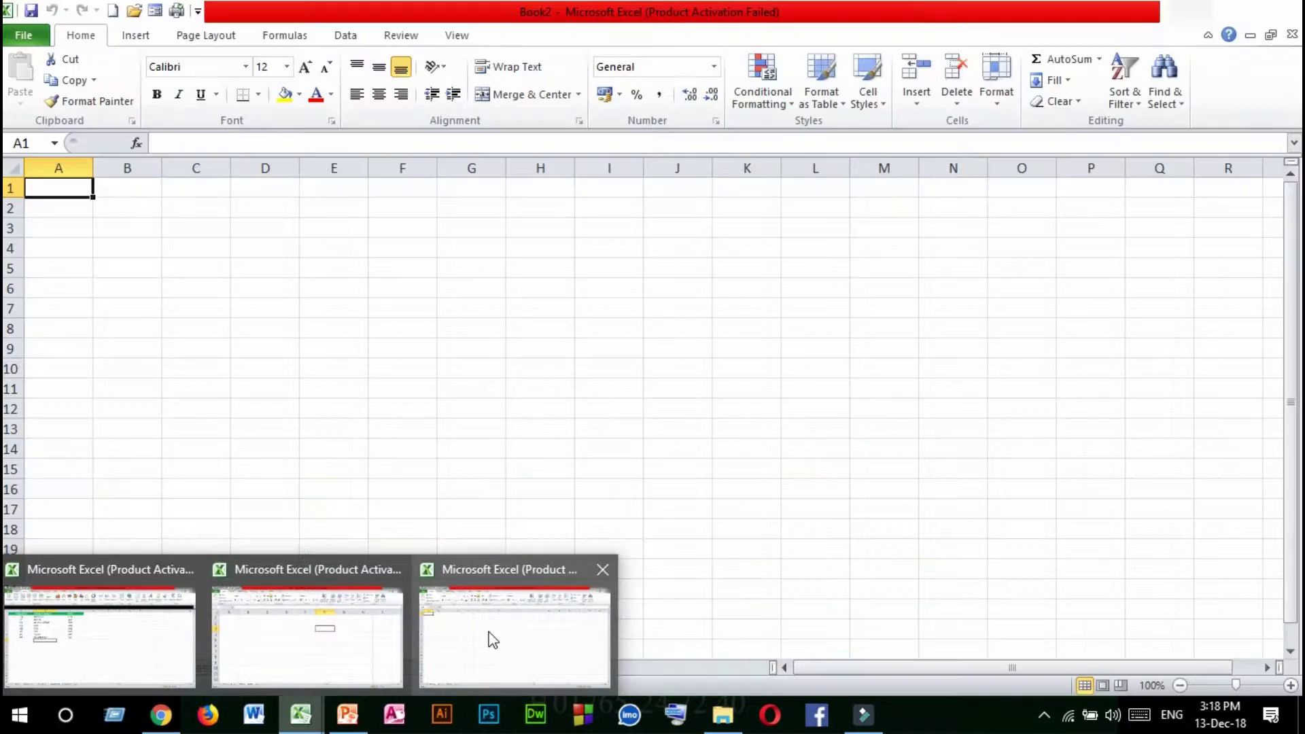
pyautogui.click(493, 640)
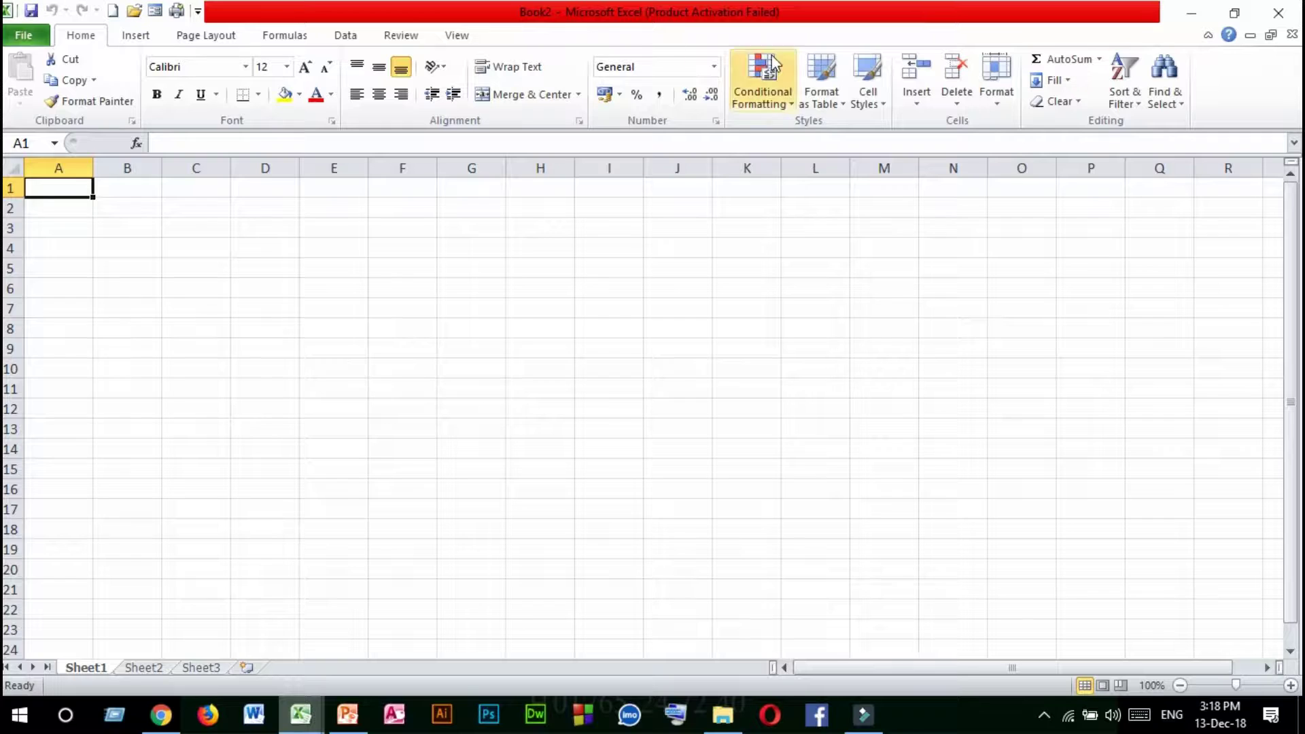
pyautogui.click(1249, 39)
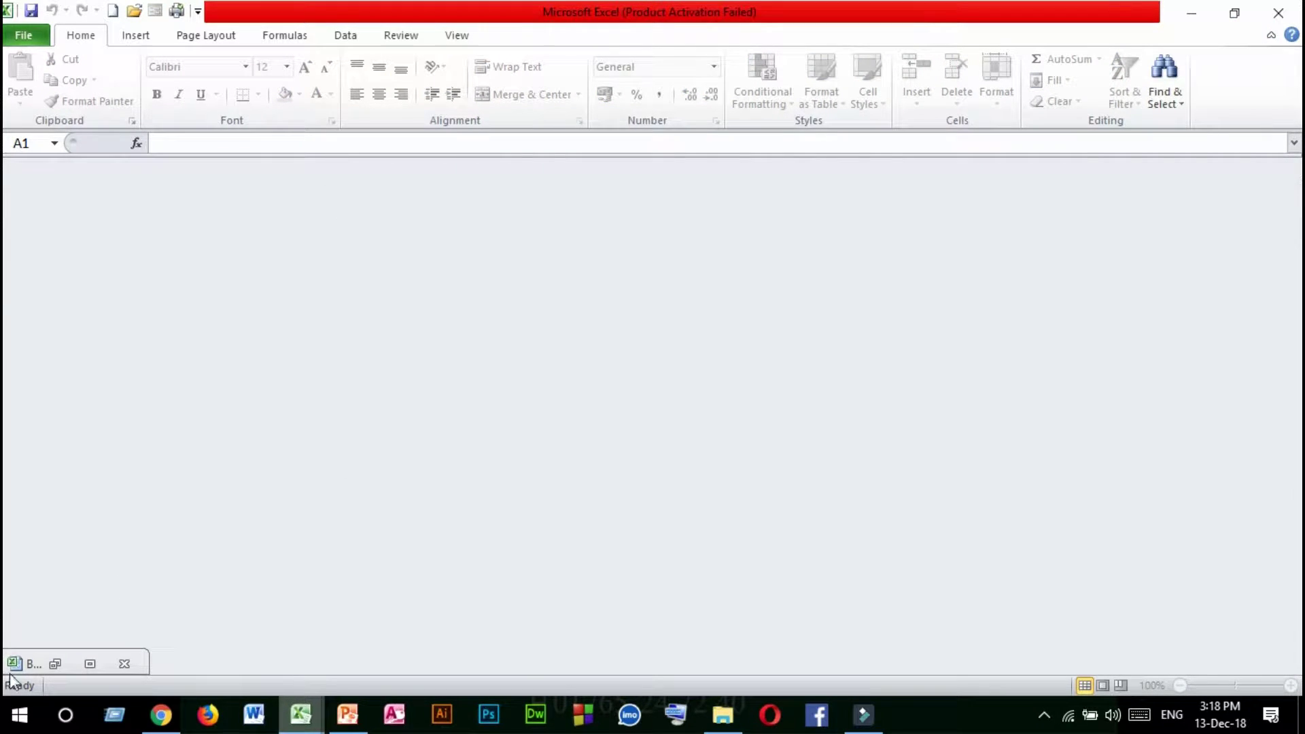
pyautogui.click(94, 664)
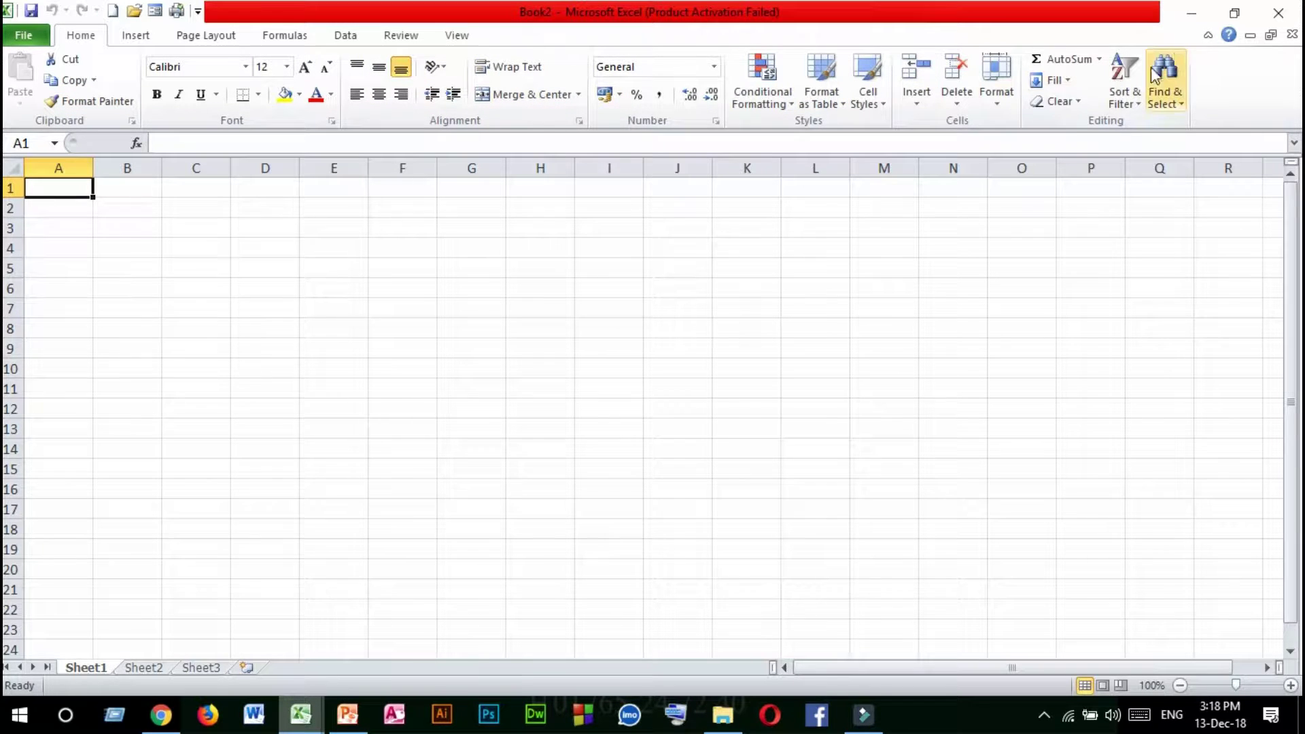
# - Collapse and expand the ribbon several times, leaving it expanded
pyautogui.click(1205, 43)
pyautogui.click(1205, 39)
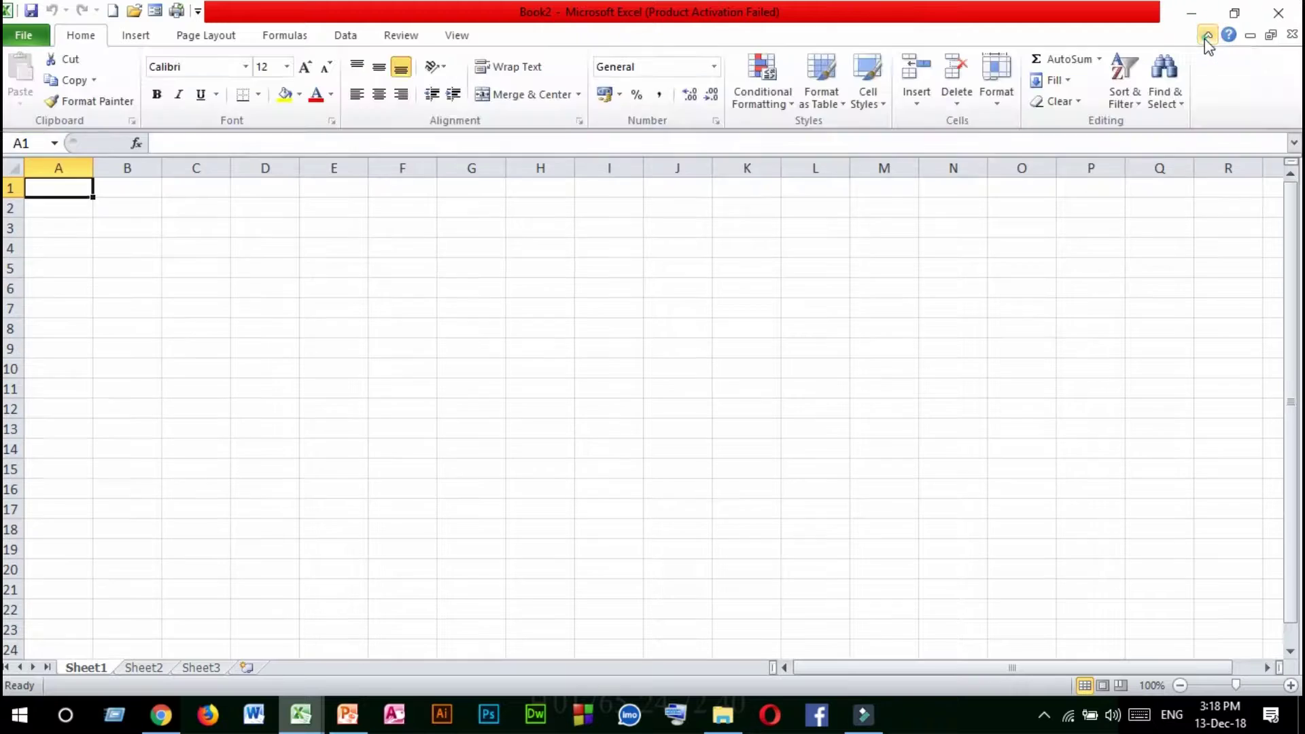
pyautogui.click(1205, 39)
pyautogui.click(1205, 38)
pyautogui.click(1205, 39)
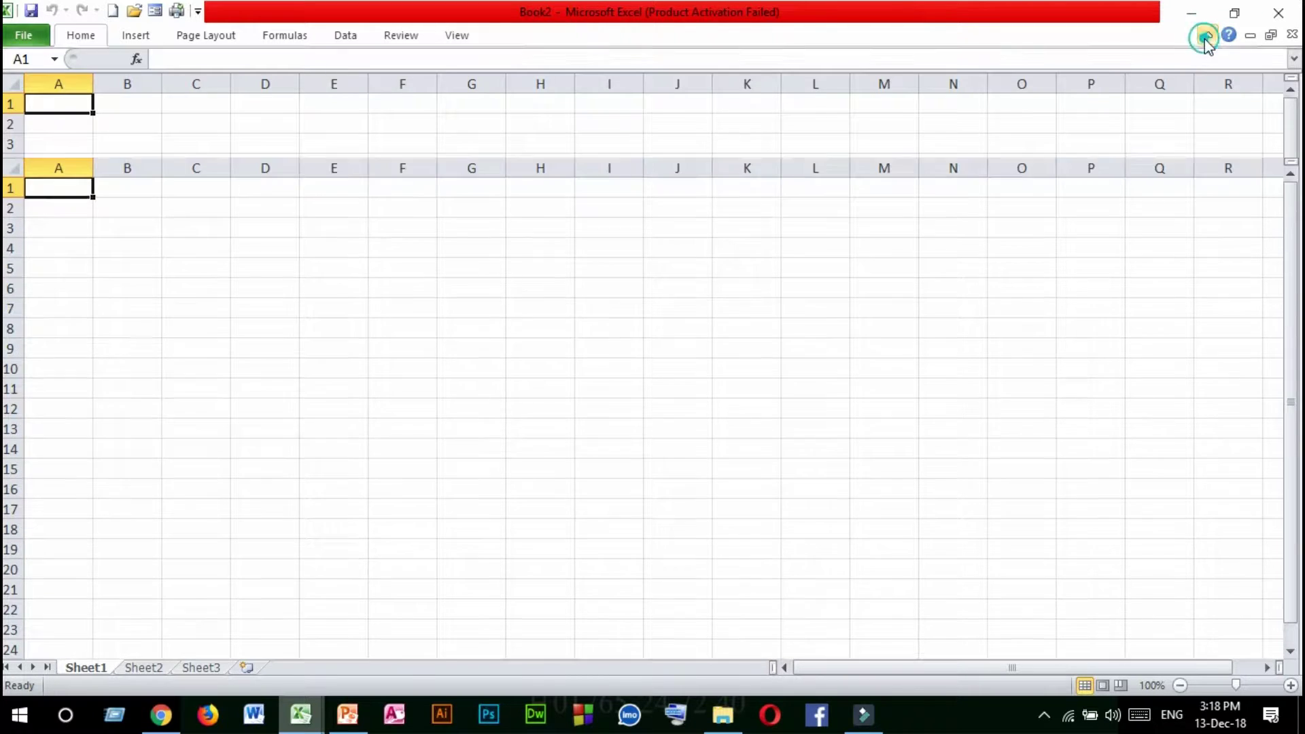
pyautogui.click(1205, 39)
pyautogui.click(1205, 39)
pyautogui.click(1204, 39)
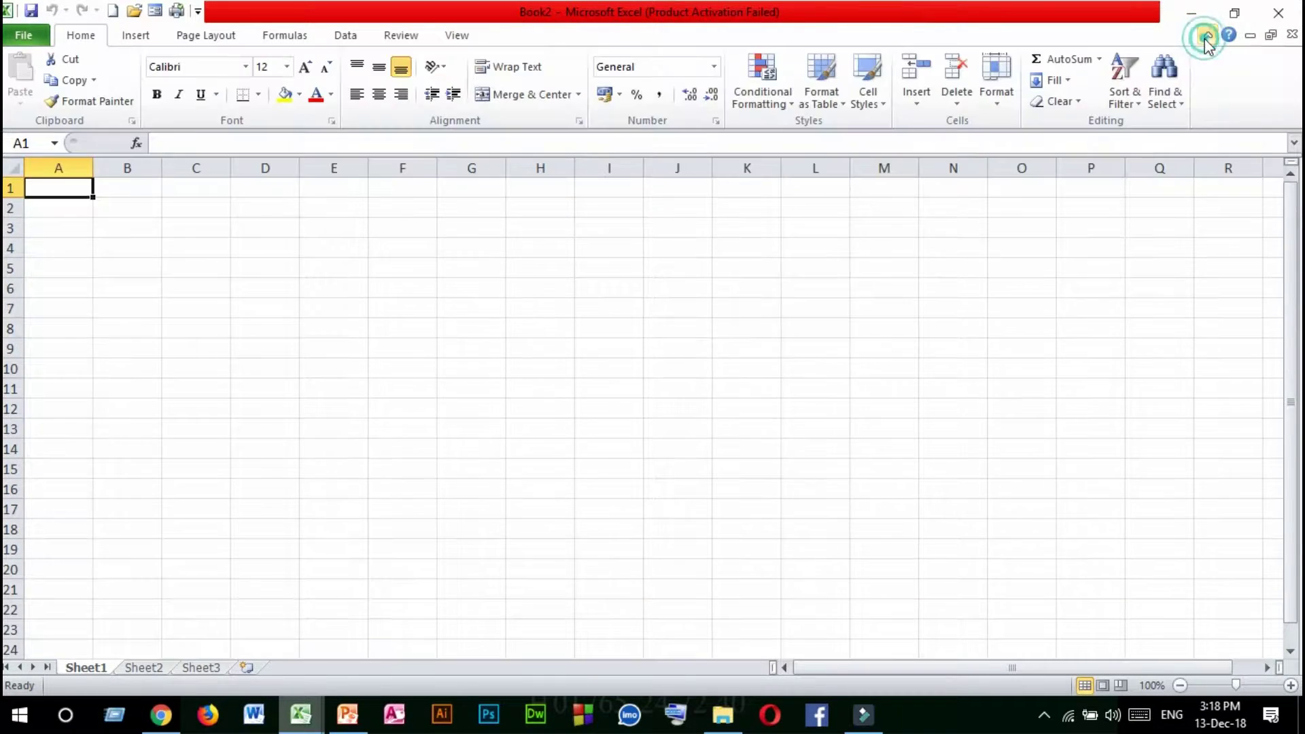
pyautogui.click(1205, 39)
pyautogui.click(1205, 38)
pyautogui.click(1205, 39)
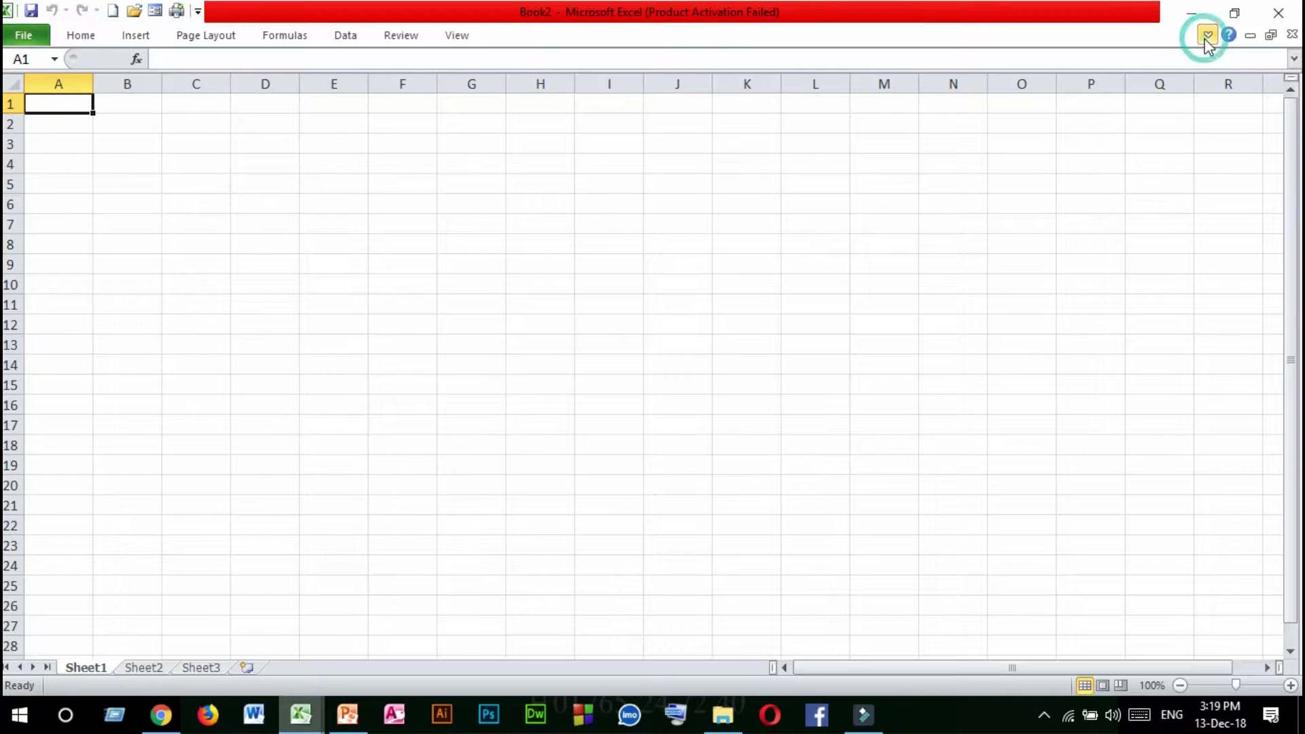
pyautogui.click(1205, 38)
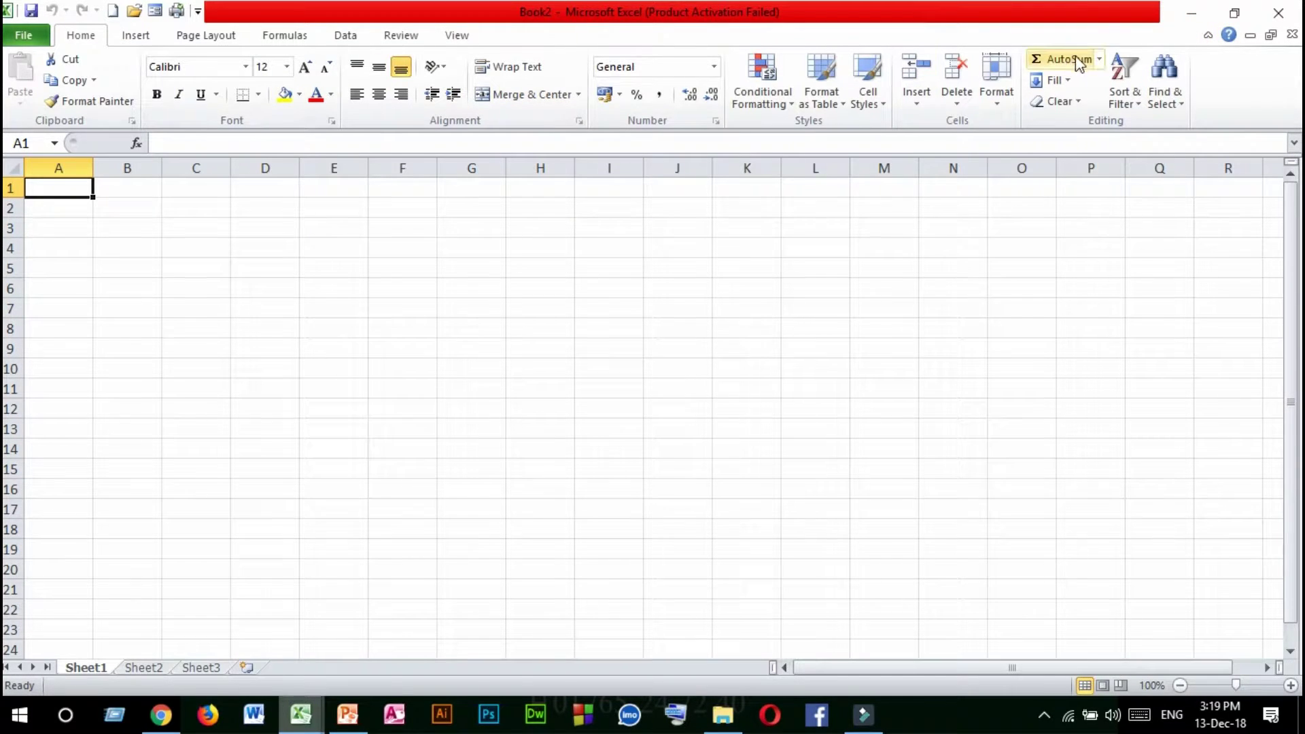
# - Enter TT in cell F8 while the ribbon is collapsed, and expand the ribbon again
pyautogui.click(1209, 38)
pyautogui.click(400, 249)
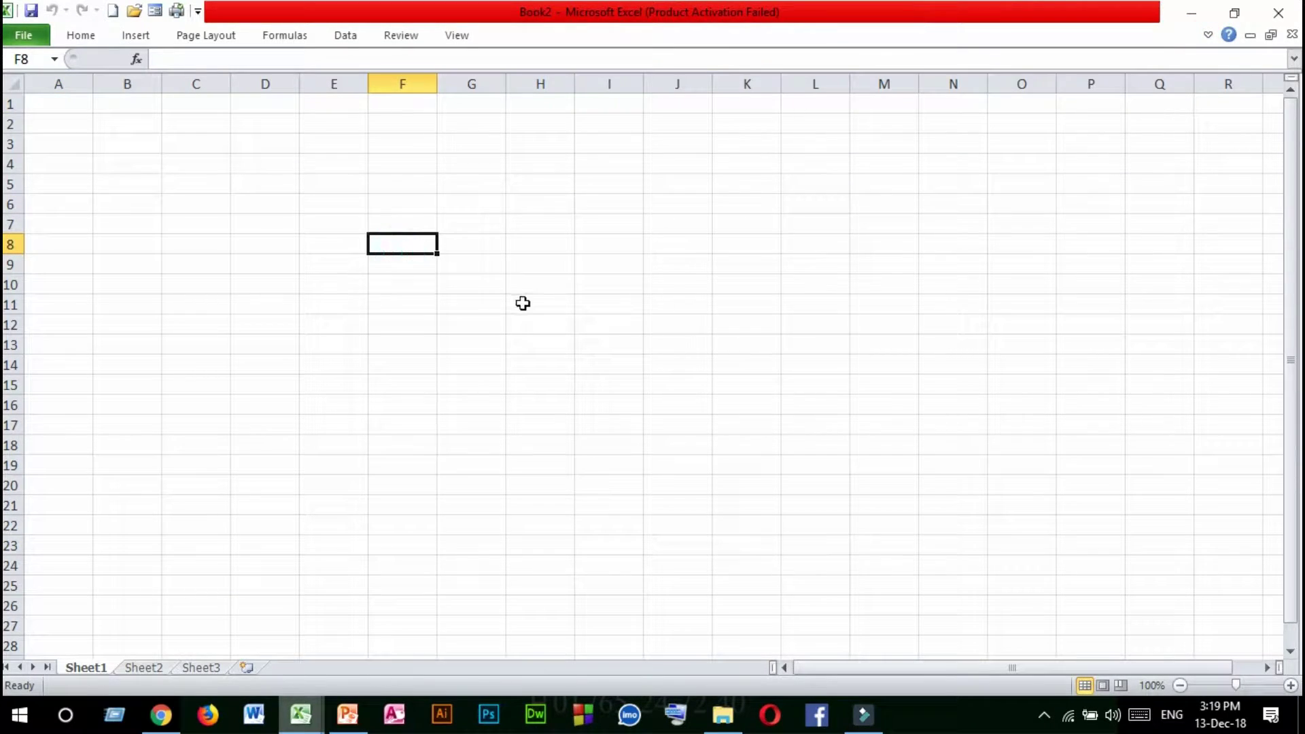
pyautogui.write('TT')
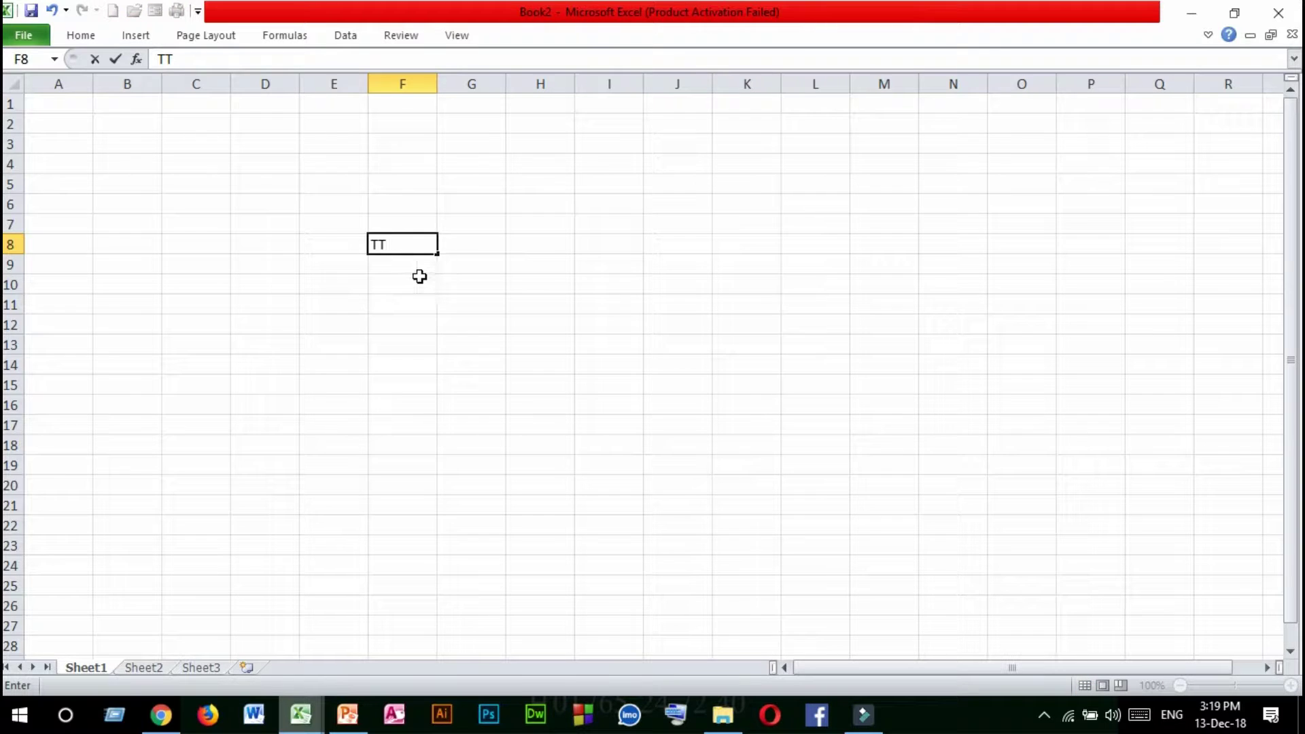
pyautogui.press('Return')
pyautogui.click(400, 242)
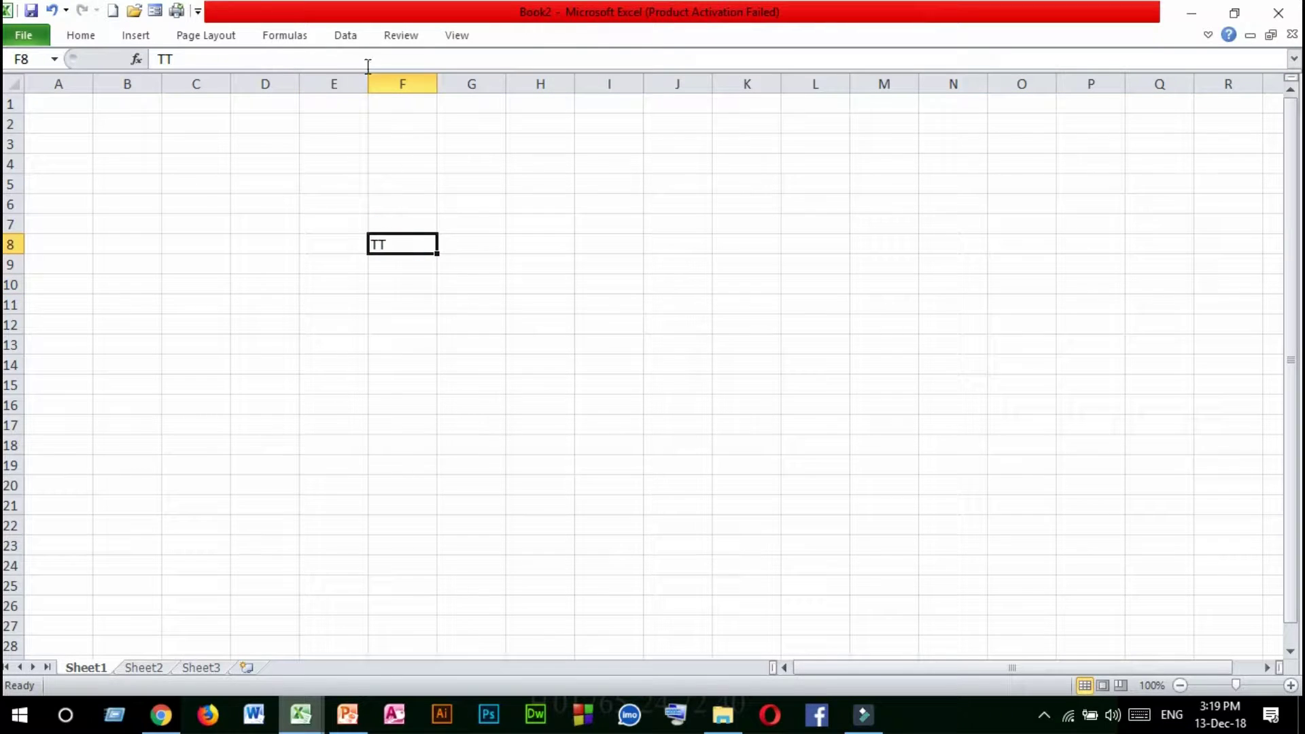
pyautogui.click(1208, 37)
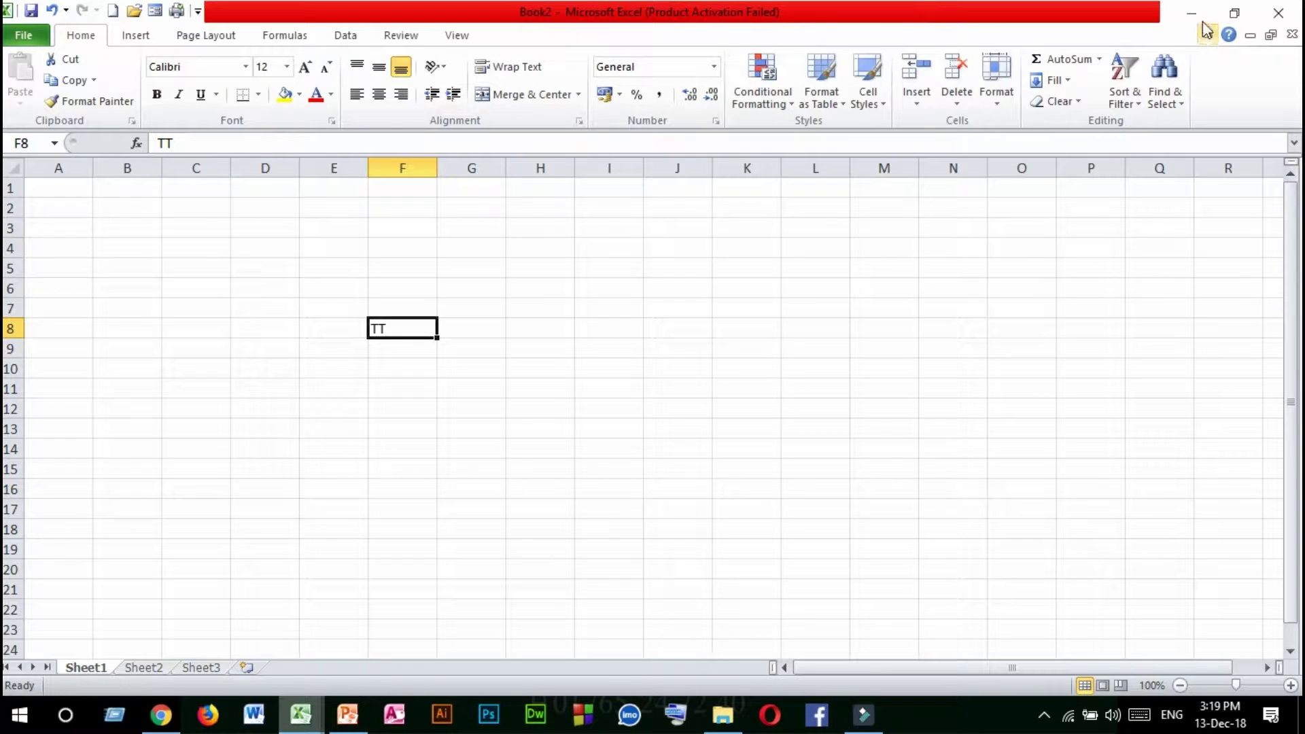
# - Select cell F4 and view the workbook's information page before returning to the worksheet
pyautogui.moveTo(1187, 23); pyautogui.dragTo(1222, 51)
pyautogui.press('e')
pyautogui.click(221, 224)
pyautogui.click(371, 253)
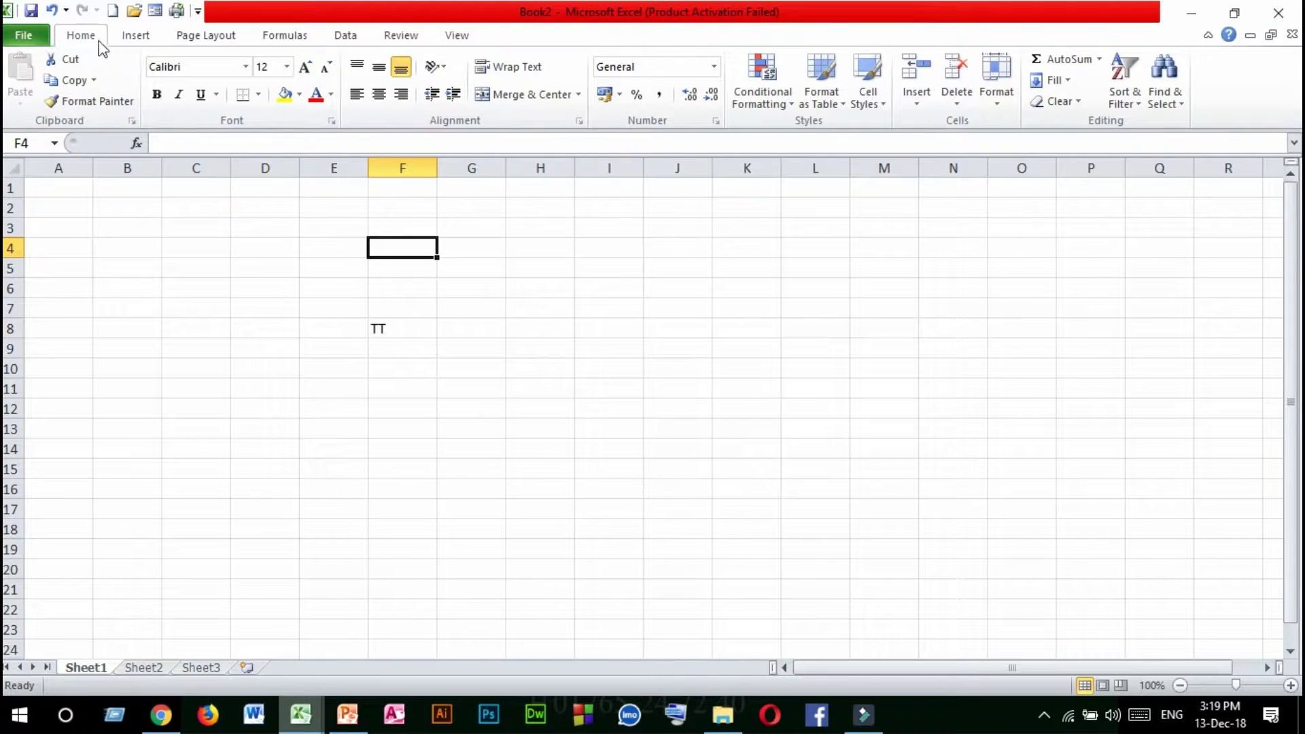
pyautogui.click(27, 37)
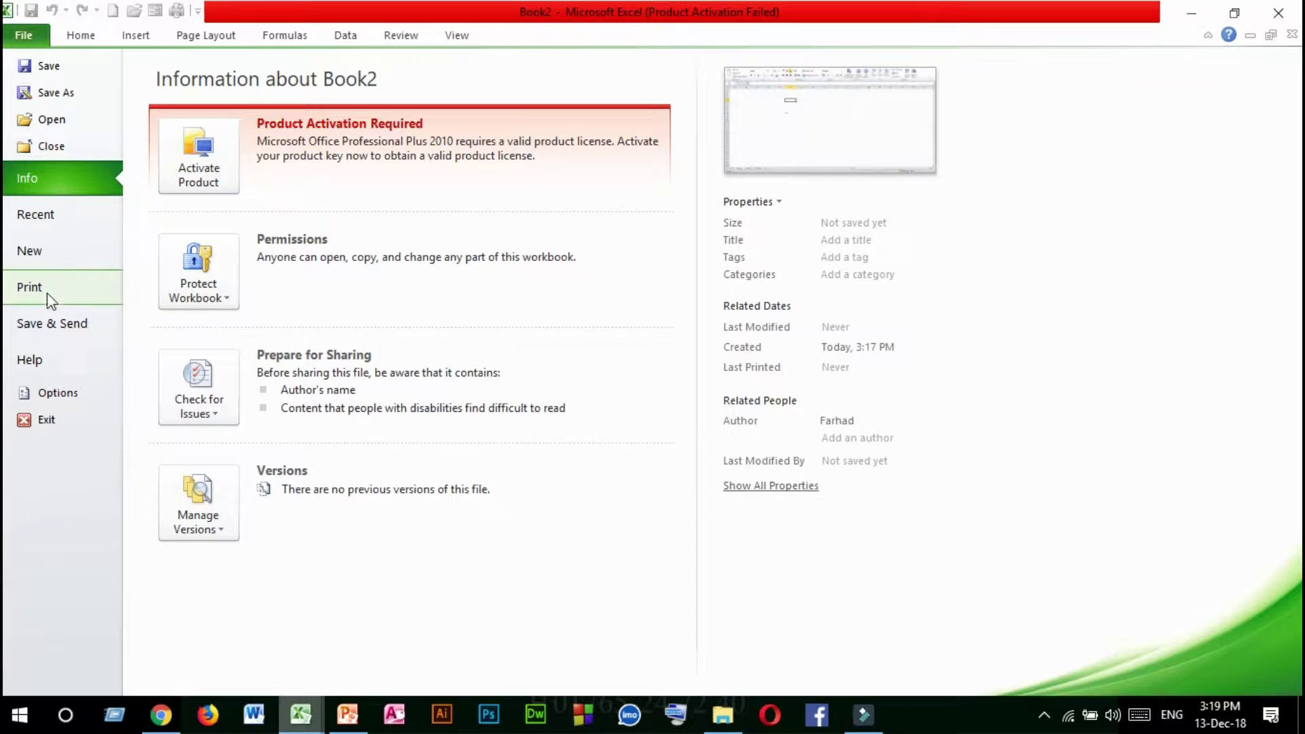
pyautogui.click(76, 42)
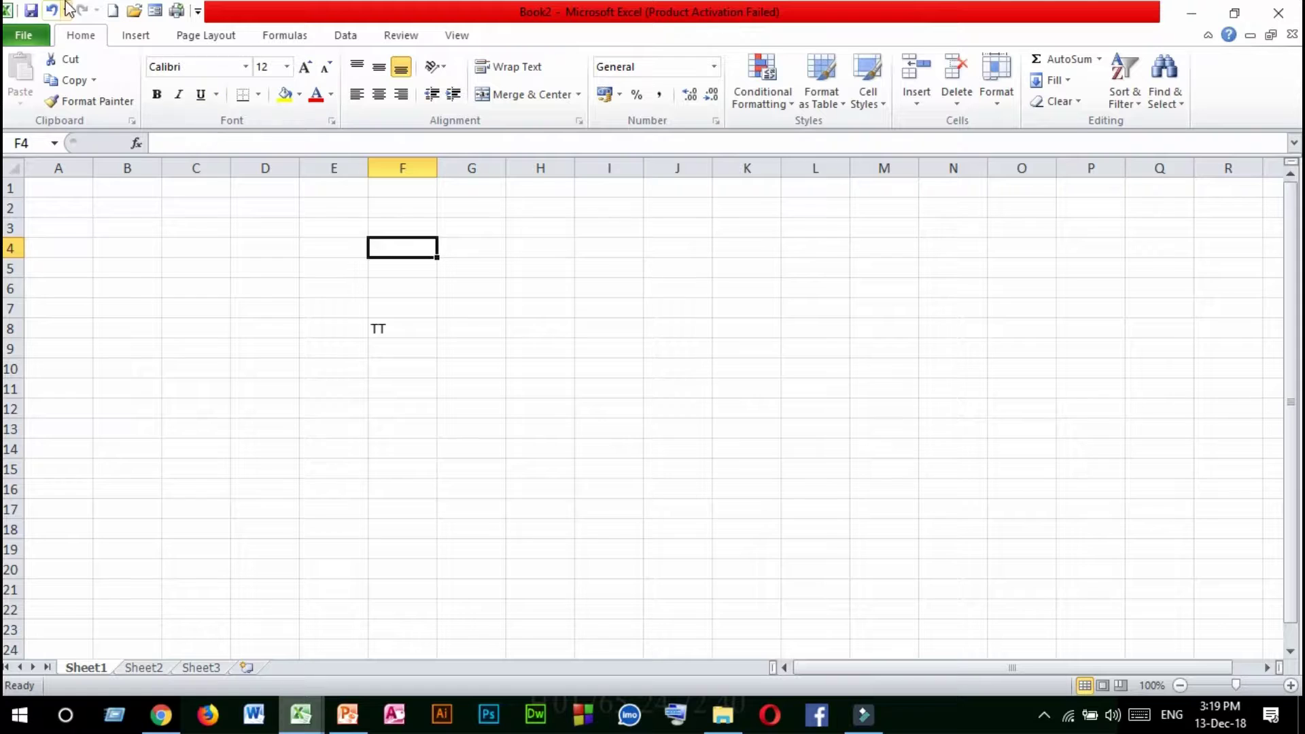
# - Add the E-mail command to the Quick Access Toolbar
pyautogui.click(198, 12)
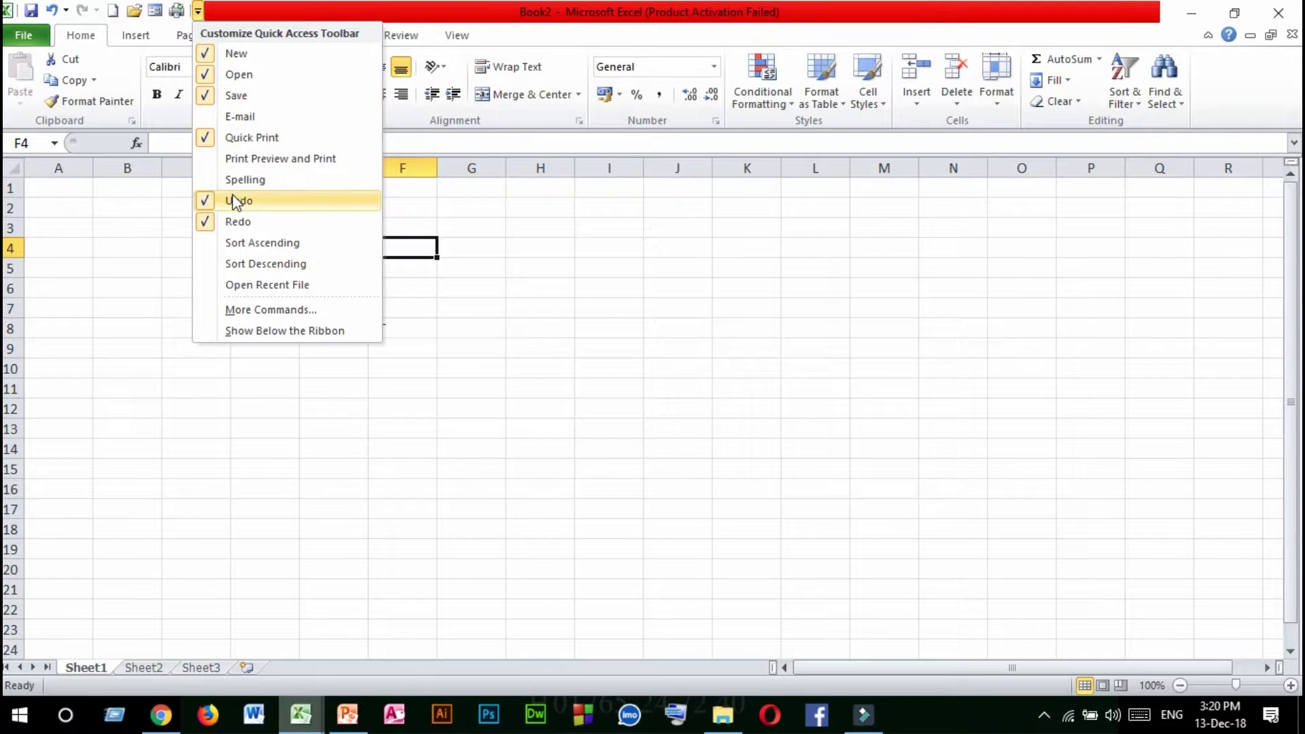
pyautogui.click(218, 117)
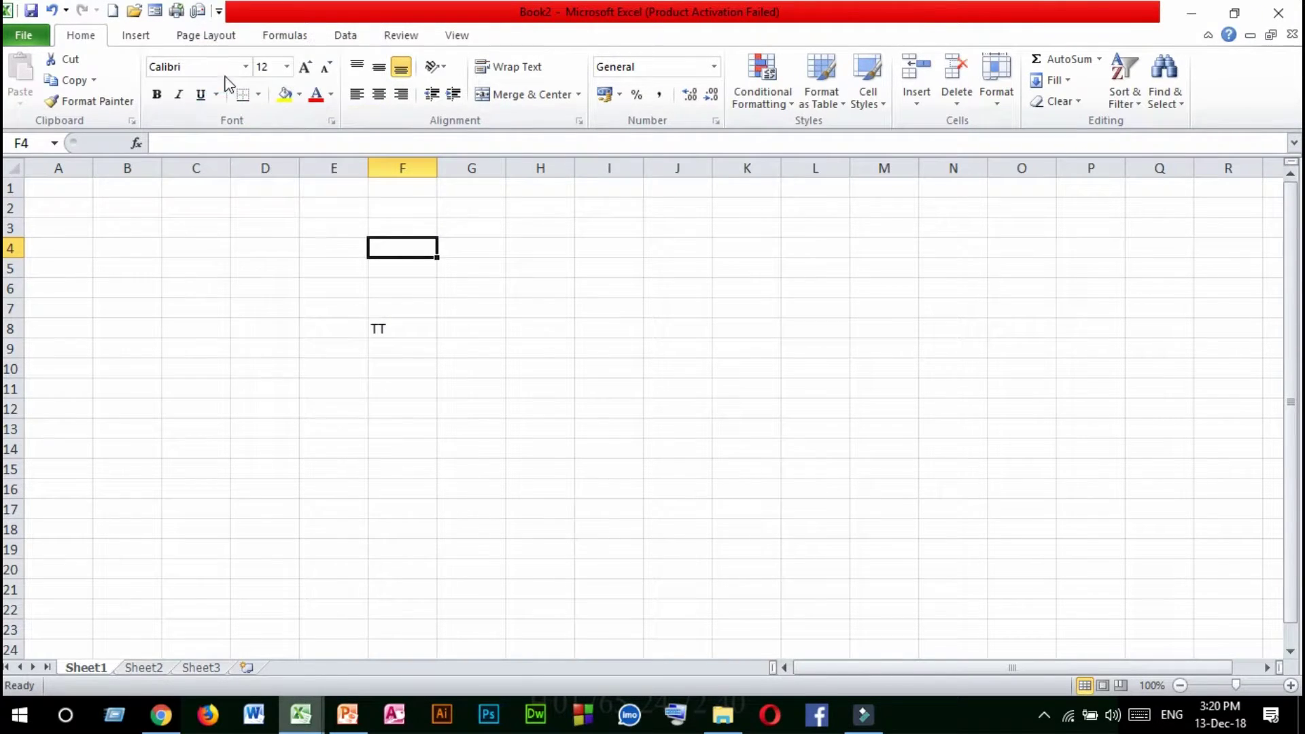
# - Add the Delete Cells command from the popular commands to the Quick Access Toolbar, check the reset choices without resetting, and apply the options
pyautogui.click(220, 12)
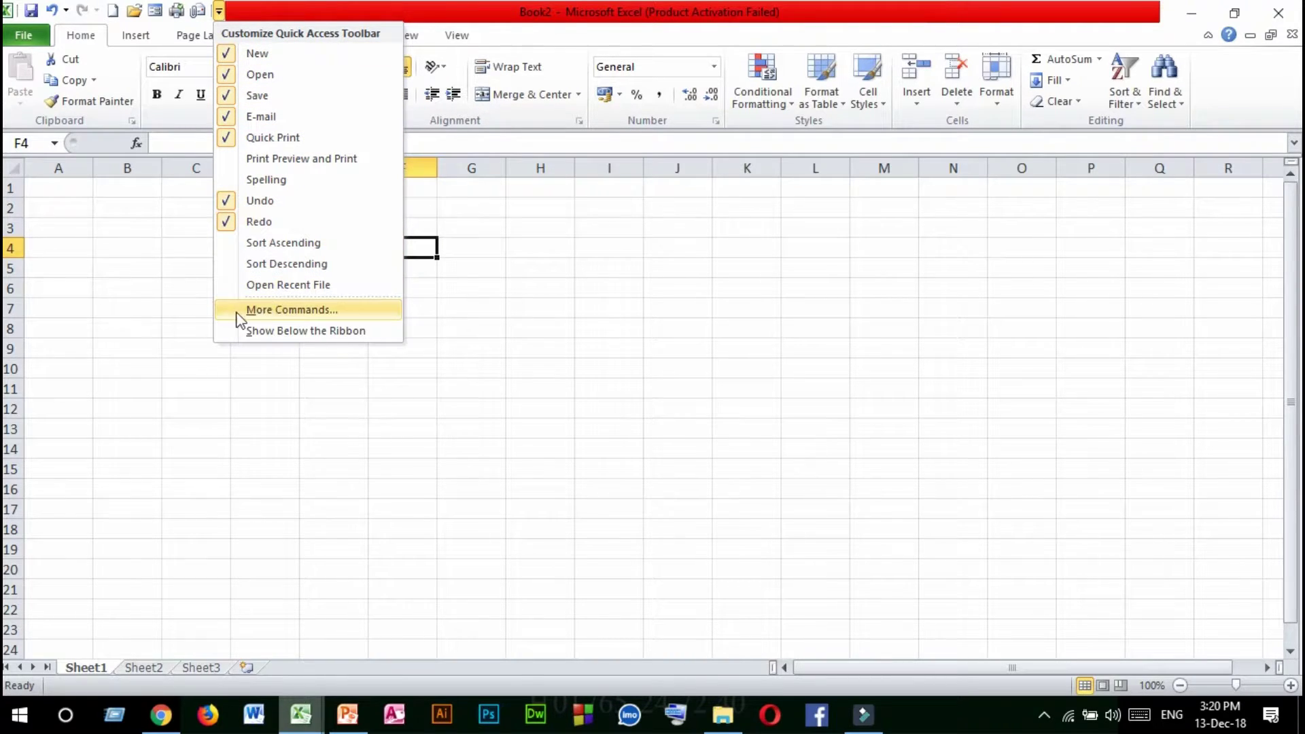
pyautogui.click(286, 309)
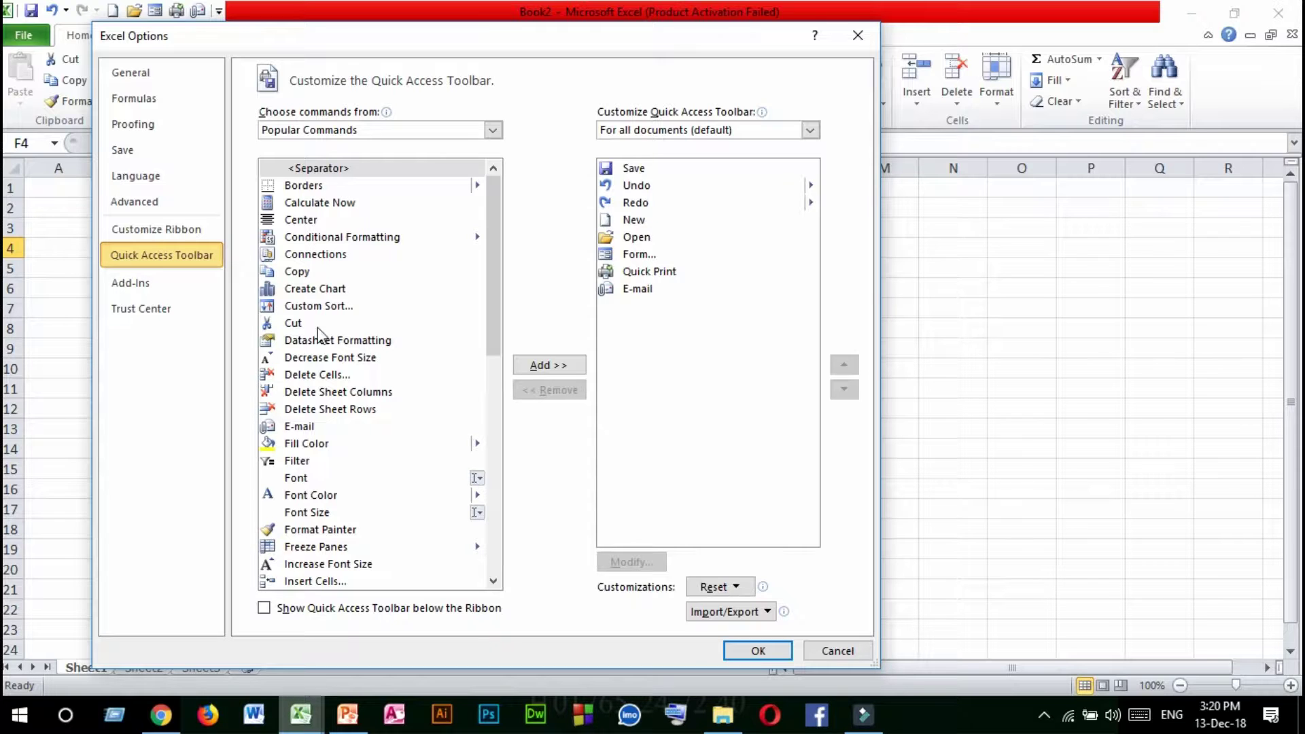
pyautogui.moveTo(492, 231); pyautogui.dragTo(500, 286)
pyautogui.click(299, 273)
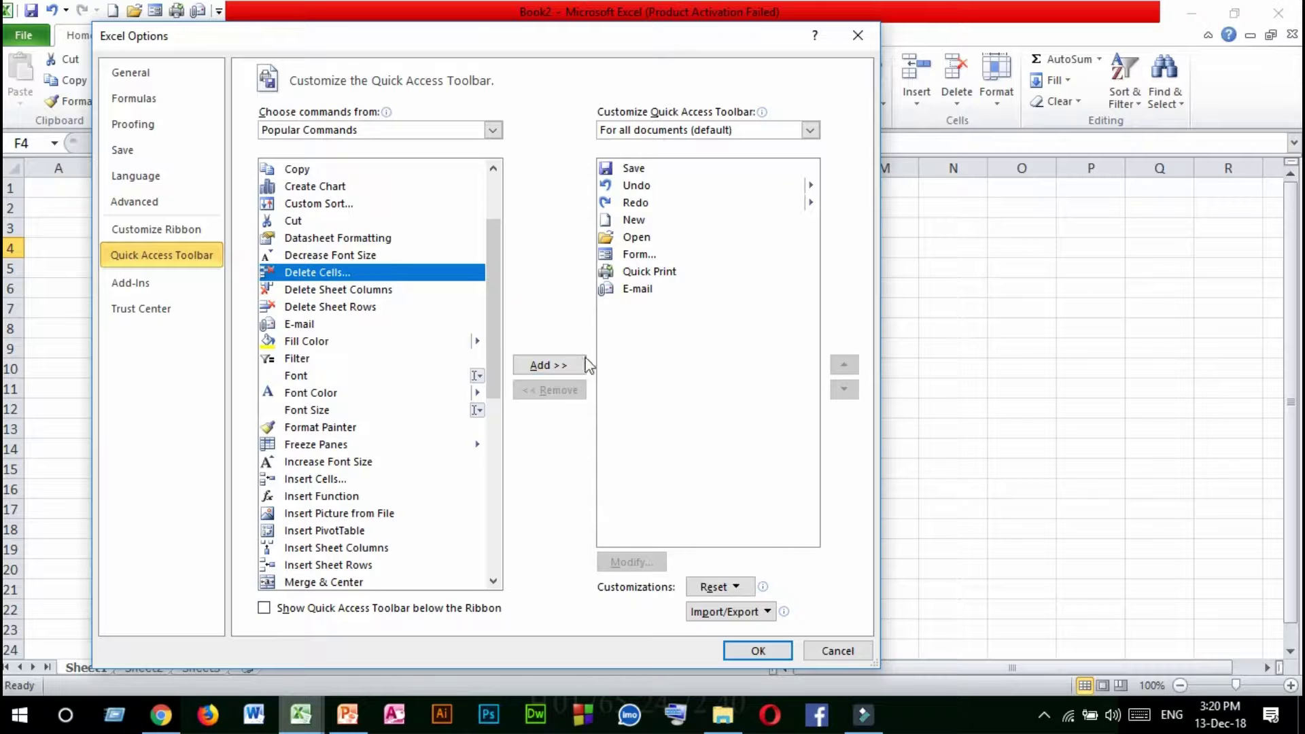
pyautogui.click(551, 365)
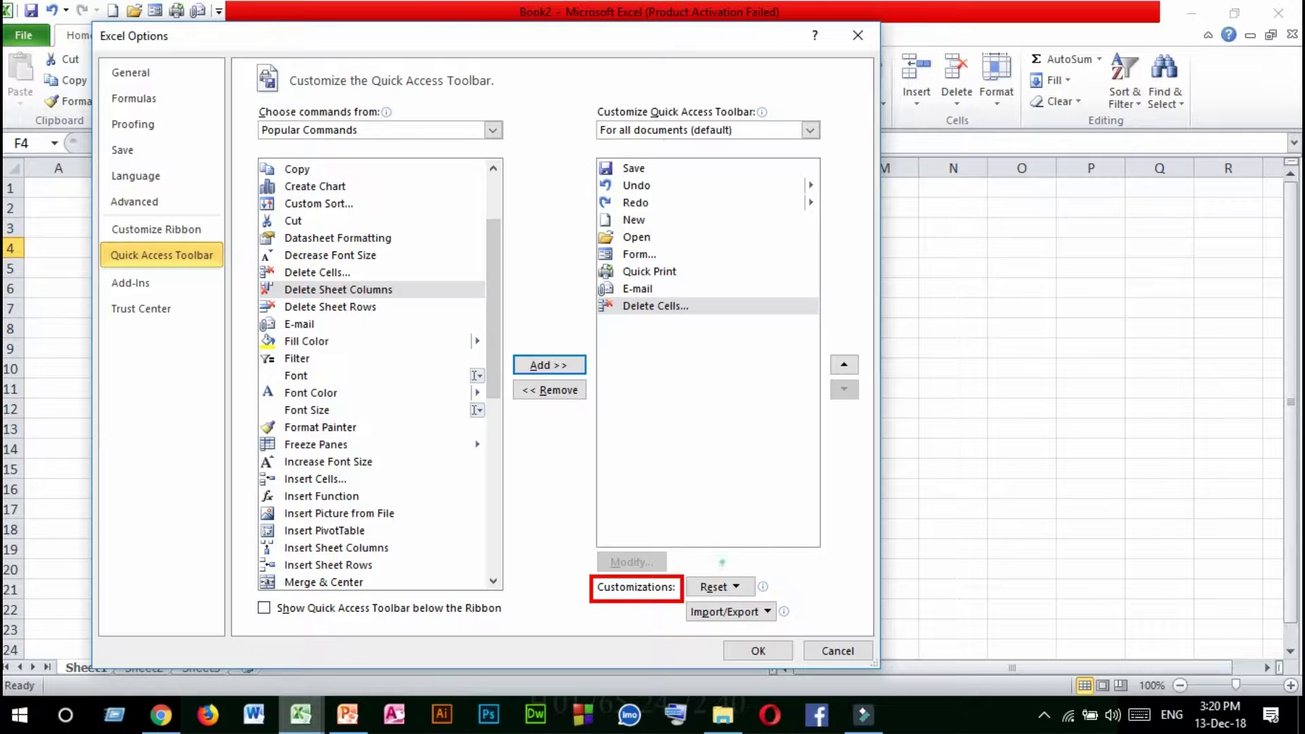
pyautogui.click(742, 588)
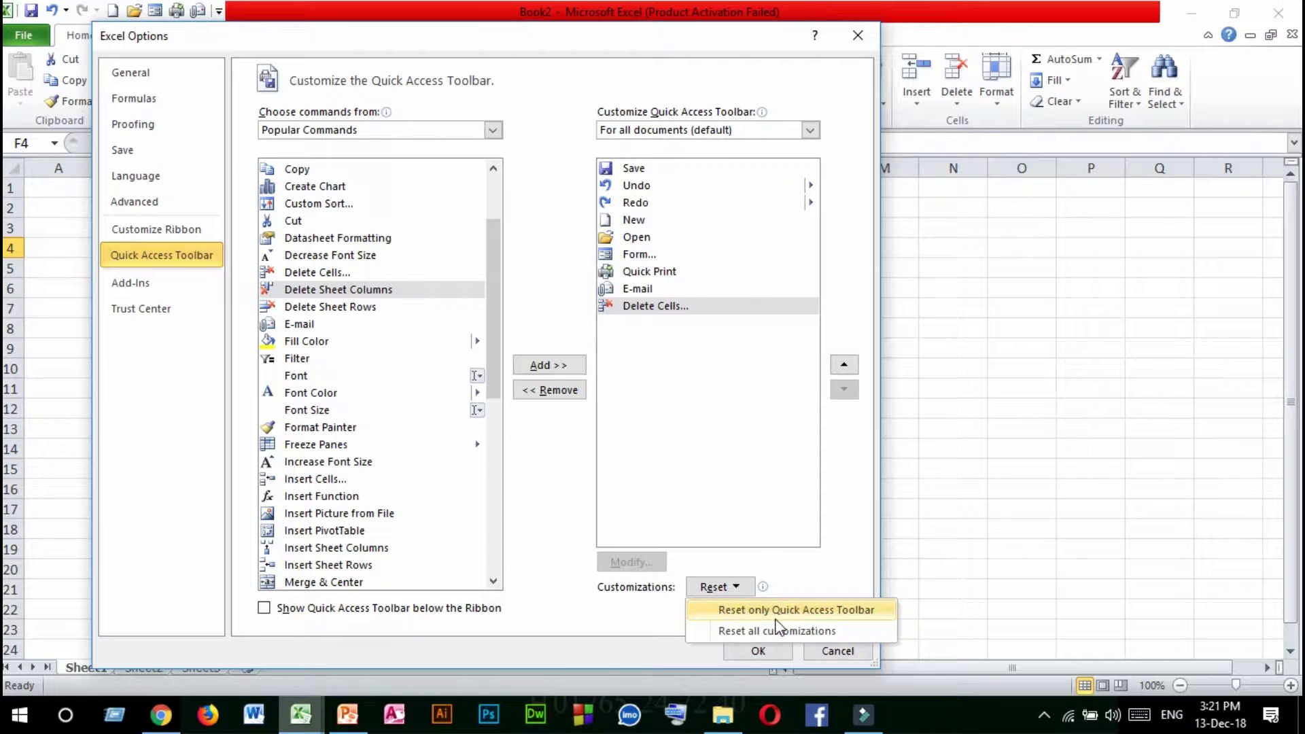
pyautogui.click(794, 572)
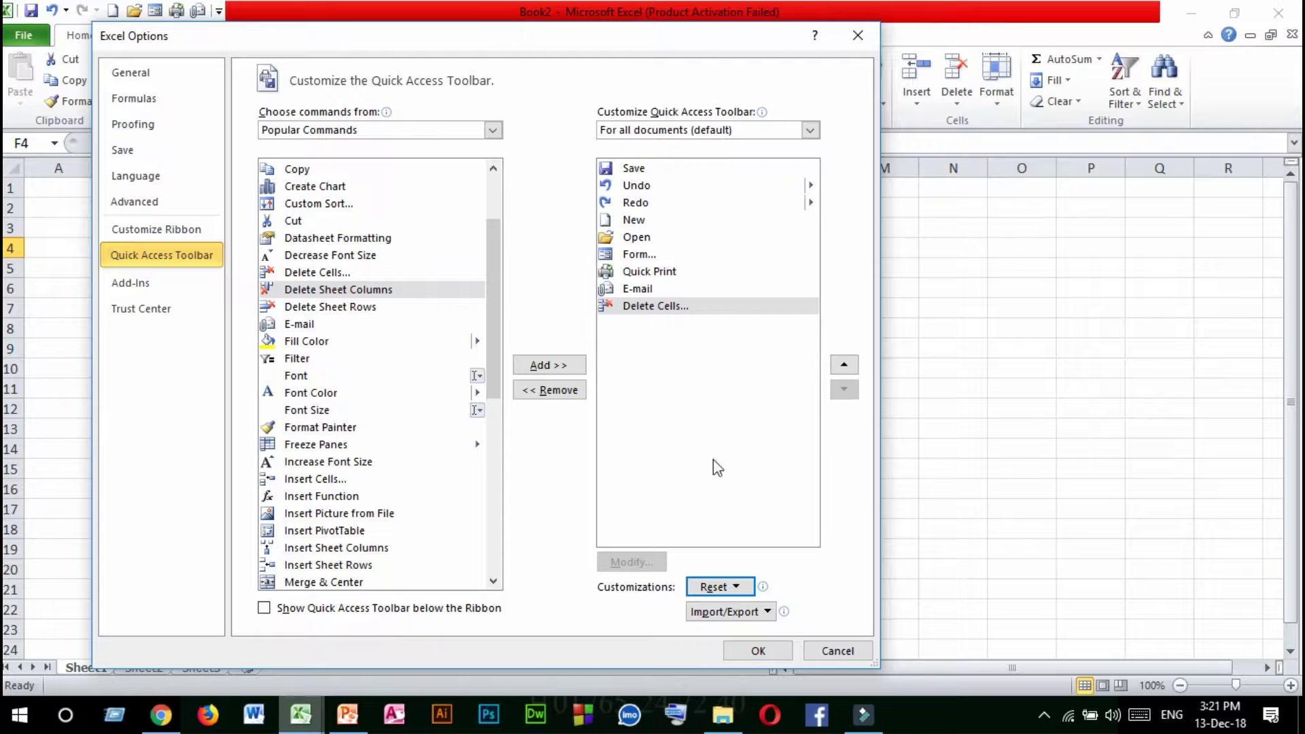
pyautogui.click(761, 653)
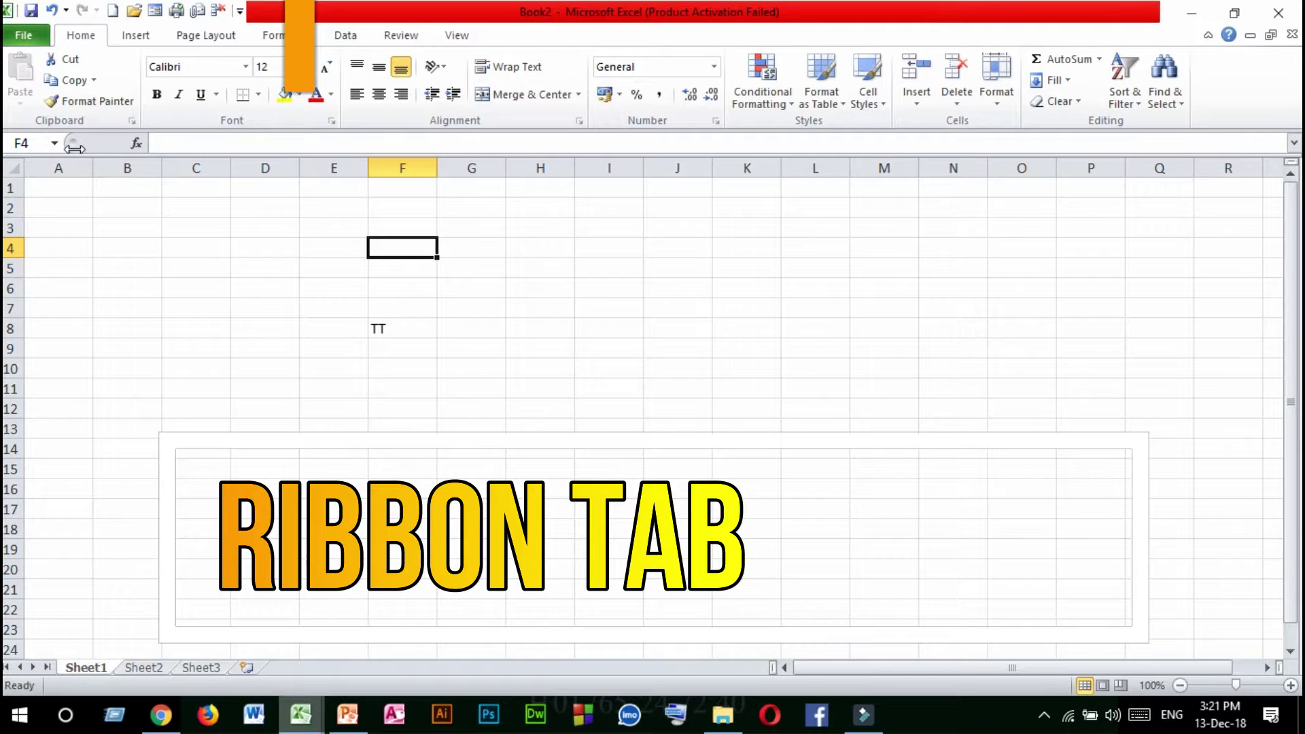
# - Compare the Insert and Home ribbon commands, and outline the Home command groups from Clipboard to Editing on screen
pyautogui.click(149, 33)
pyautogui.click(82, 36)
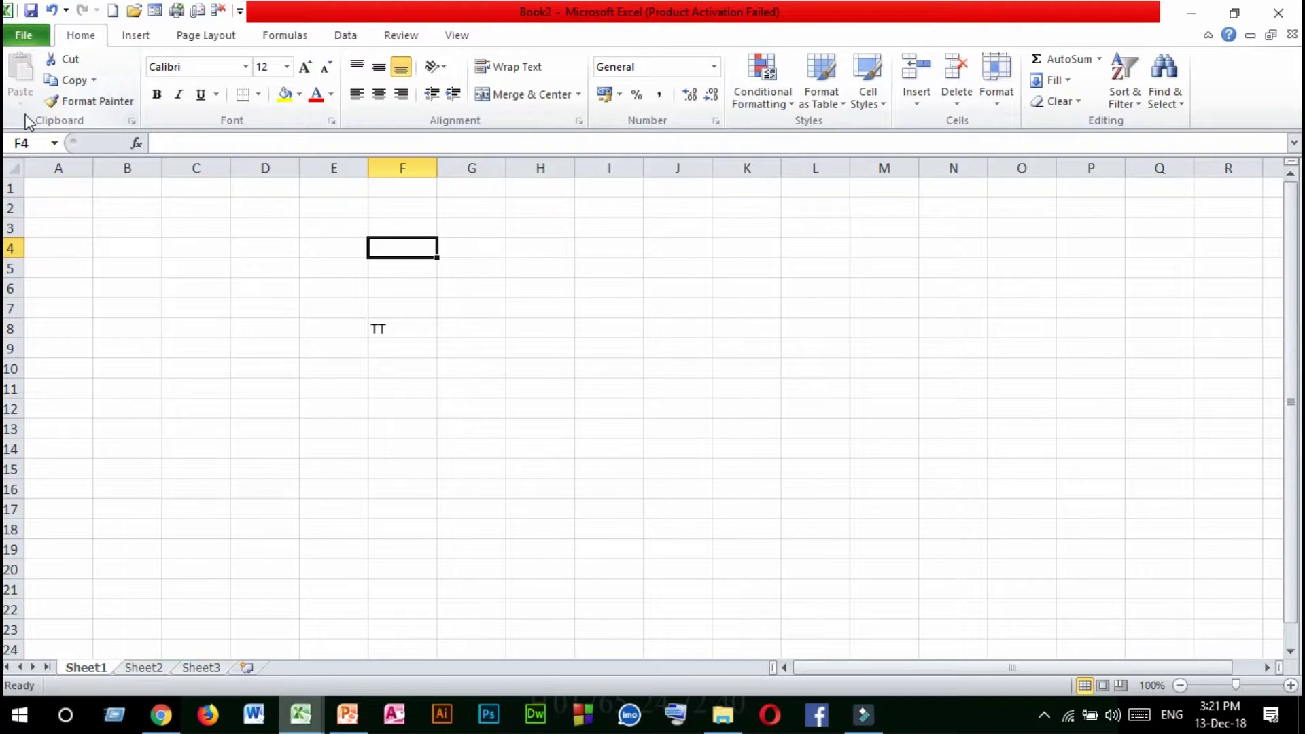
pyautogui.moveTo(25, 108); pyautogui.dragTo(102, 130)
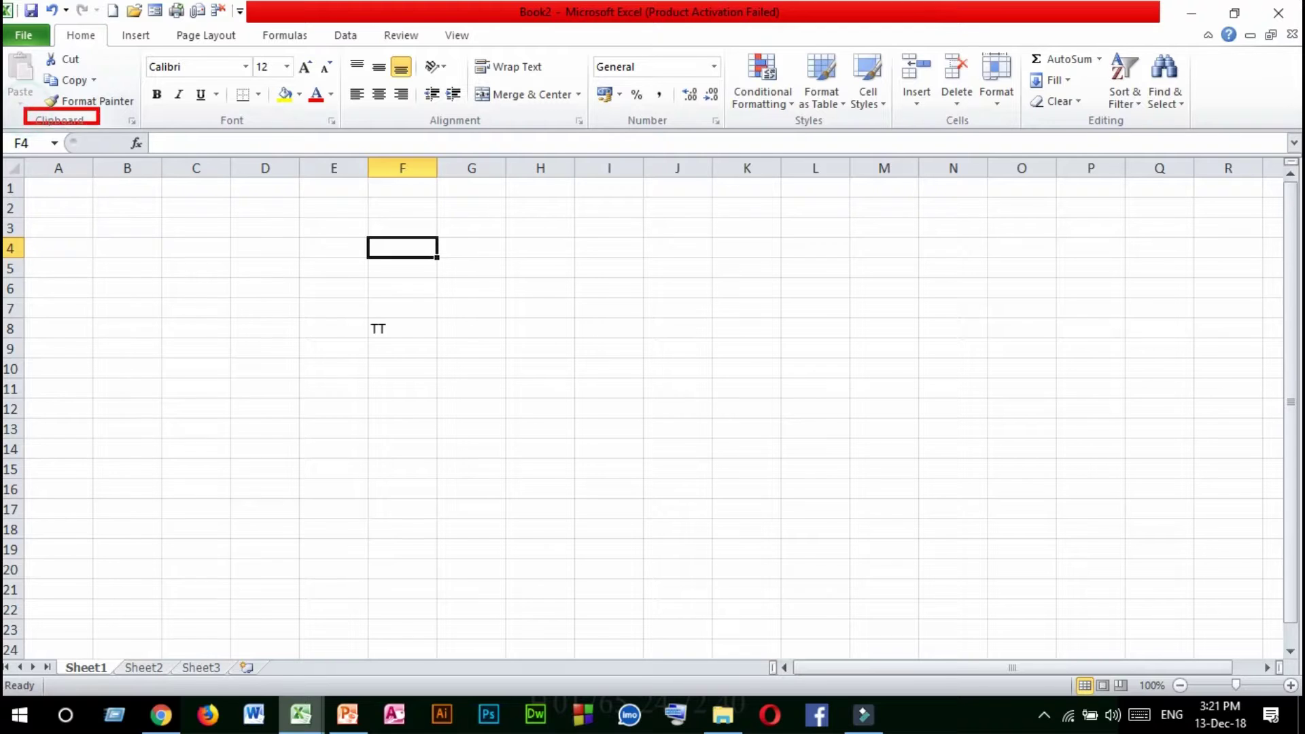
pyautogui.moveTo(209, 107)
pyautogui.mouseDown()
pyautogui.moveTo(250, 129)
pyautogui.moveTo(436, 131)
pyautogui.moveTo(284, 131)
pyautogui.mouseUp()
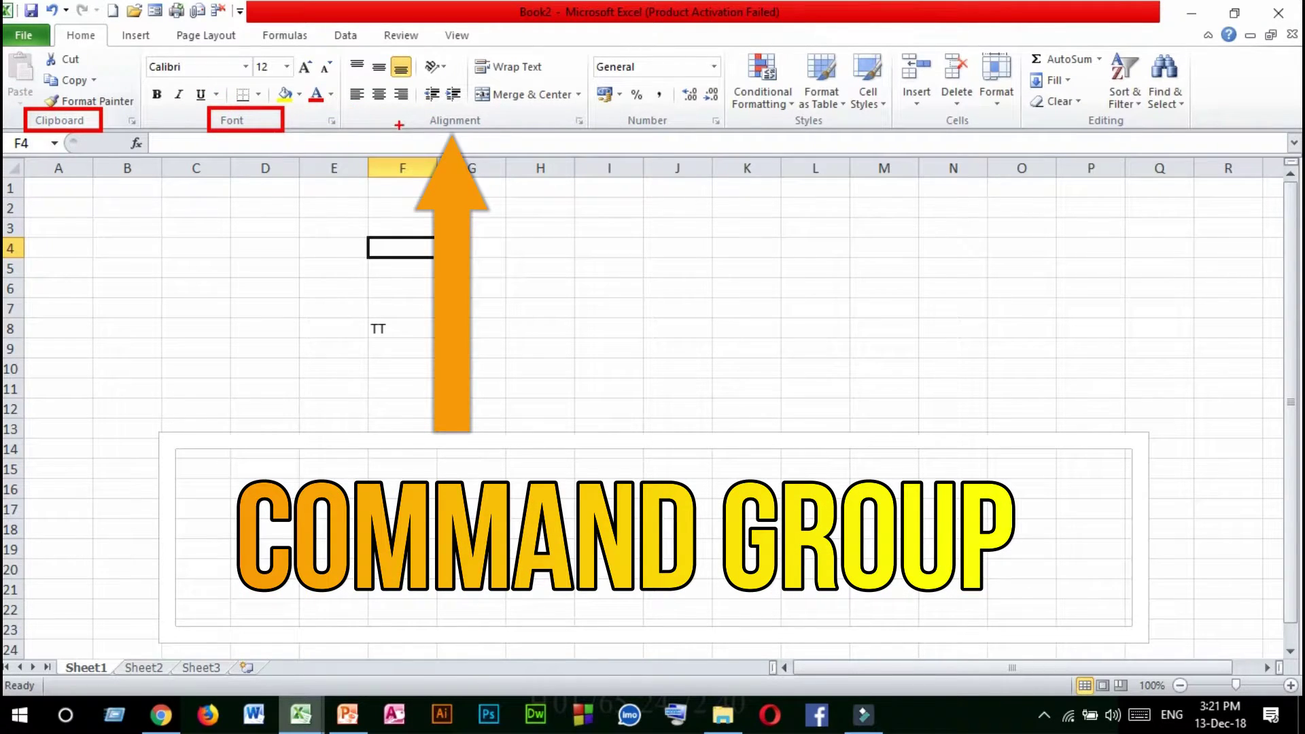
pyautogui.moveTo(406, 107); pyautogui.dragTo(510, 136)
pyautogui.moveTo(612, 112)
pyautogui.mouseDown()
pyautogui.moveTo(698, 134)
pyautogui.moveTo(860, 138)
pyautogui.mouseUp()
pyautogui.moveTo(935, 111); pyautogui.dragTo(996, 136)
pyautogui.moveTo(1082, 119); pyautogui.dragTo(1160, 131)
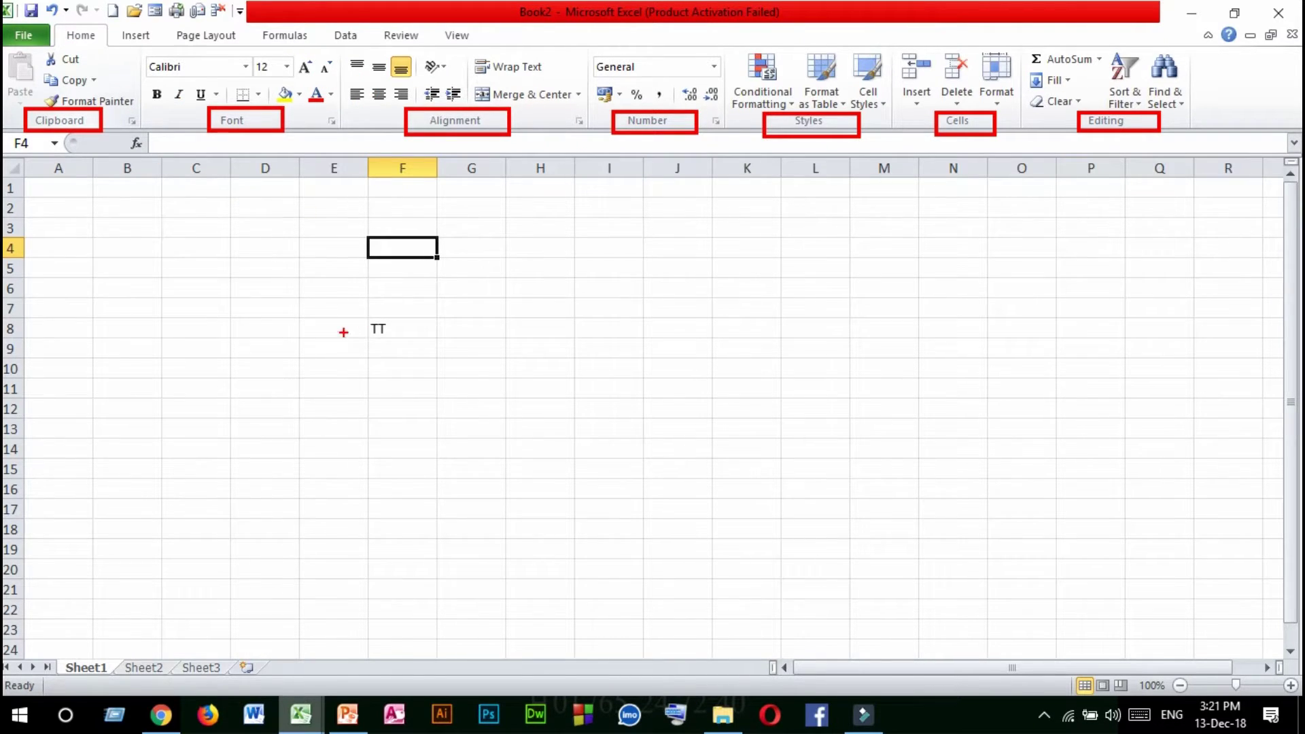
pyautogui.press('Escape')
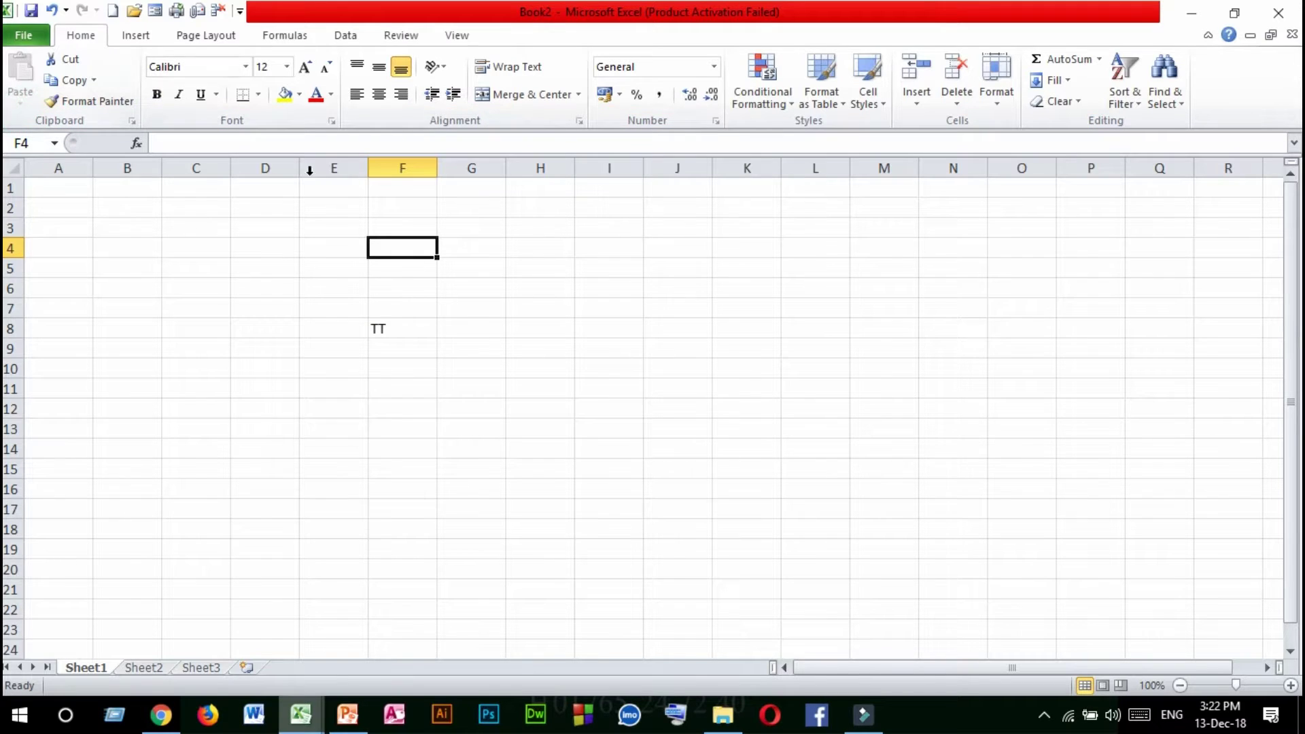
# - Format the TT text in cell F8 with a red font color and size 18, and move to cell G8
pyautogui.click(400, 332)
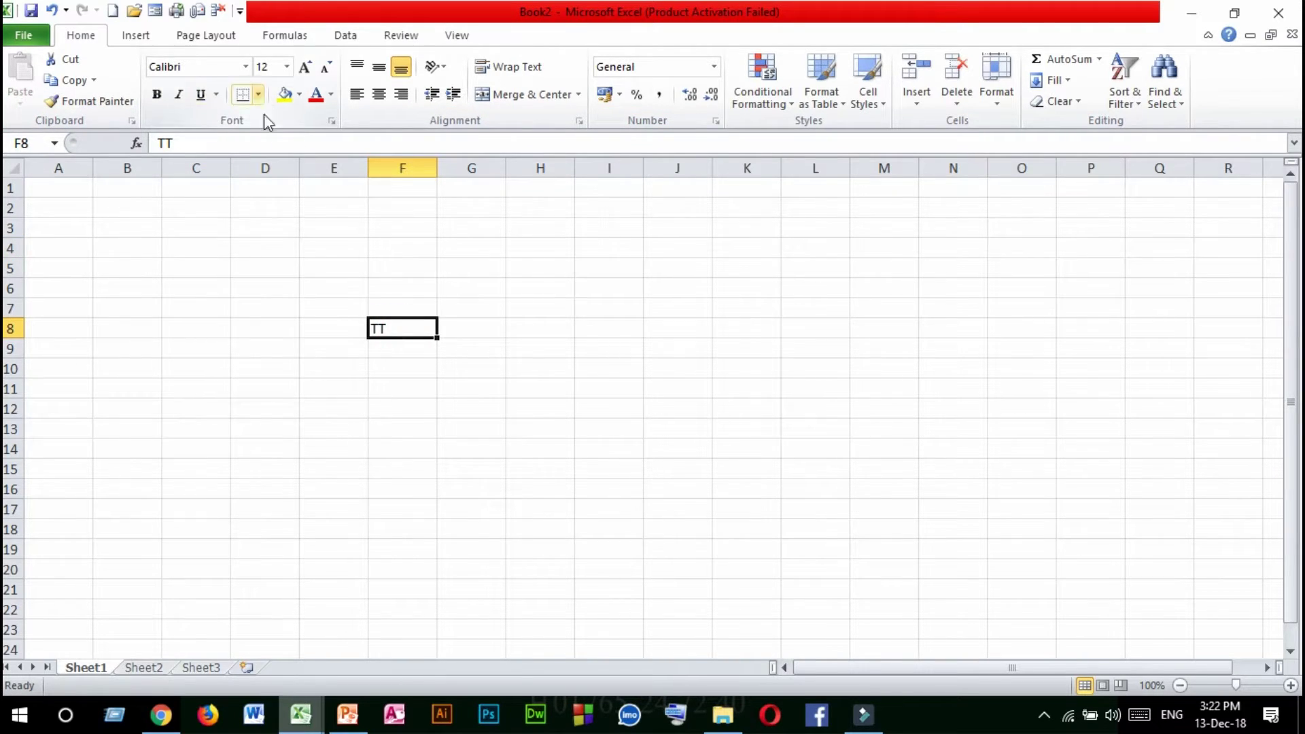
pyautogui.click(331, 94)
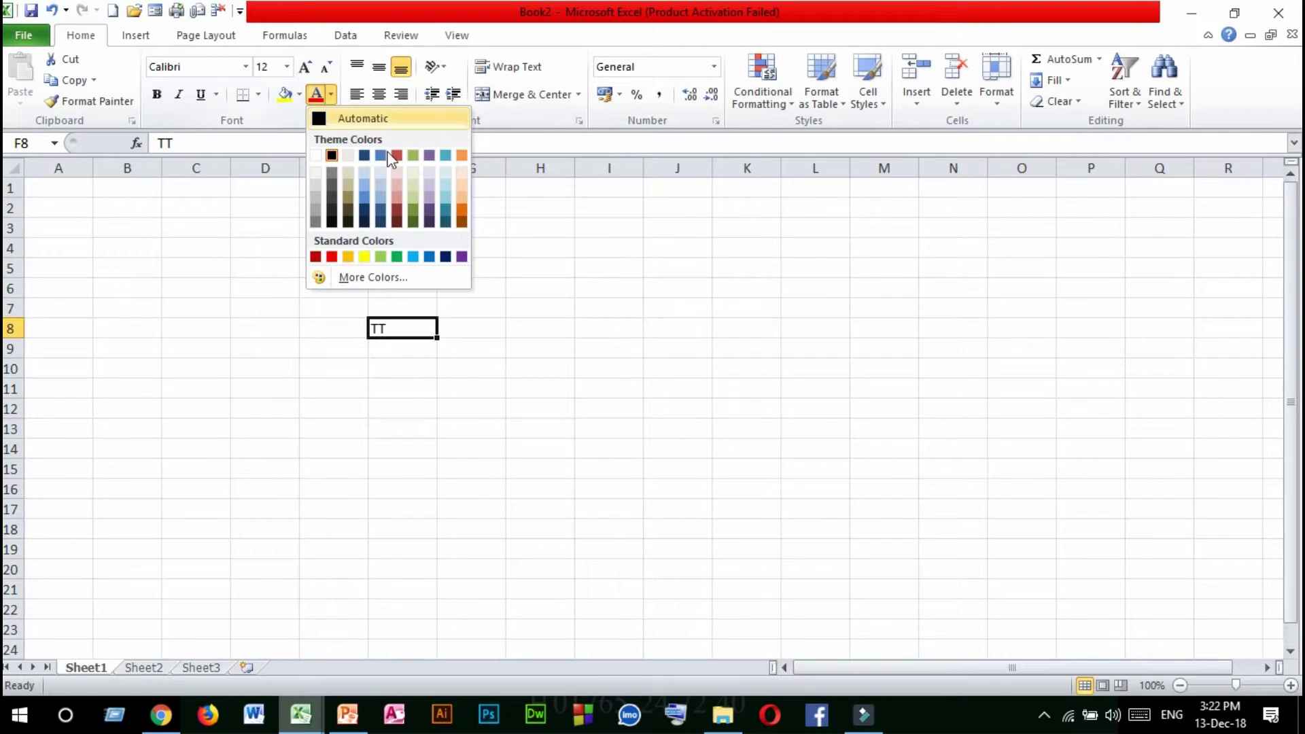
pyautogui.click(331, 256)
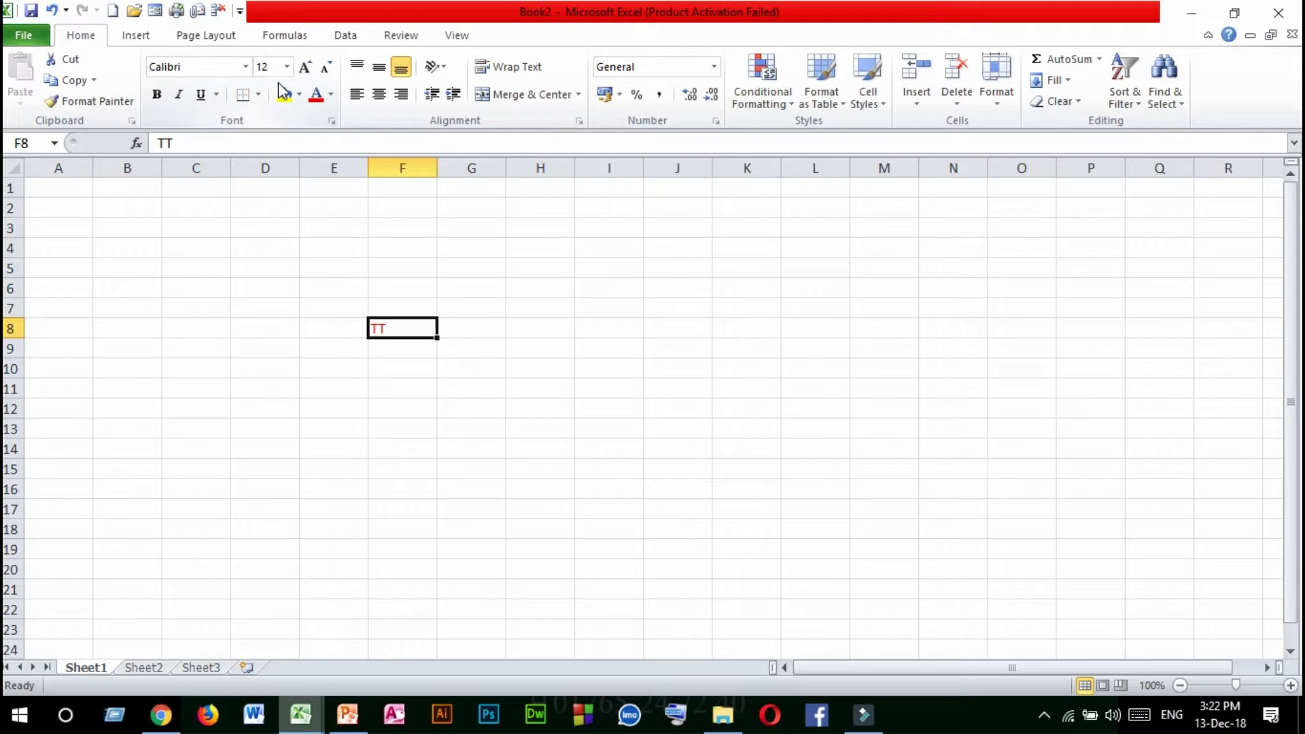
pyautogui.click(304, 68)
pyautogui.click(304, 68)
pyautogui.click(304, 68)
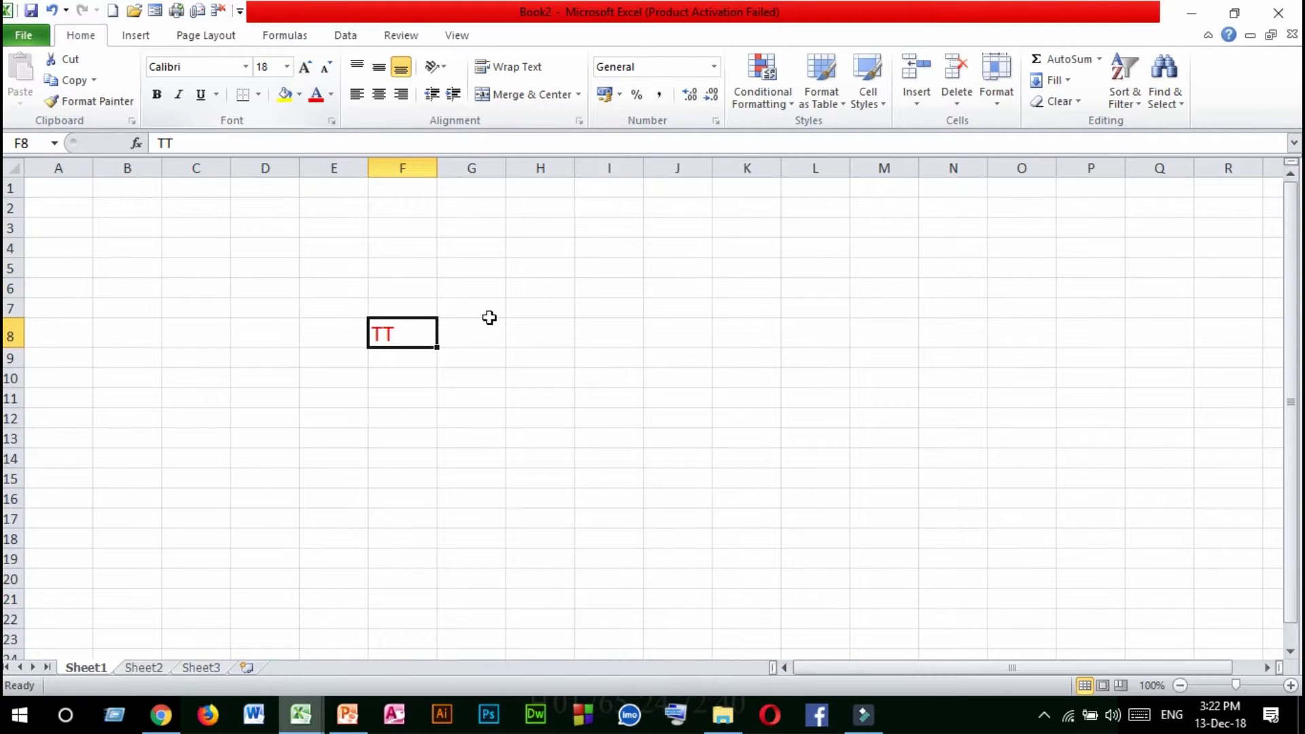
pyautogui.click(472, 335)
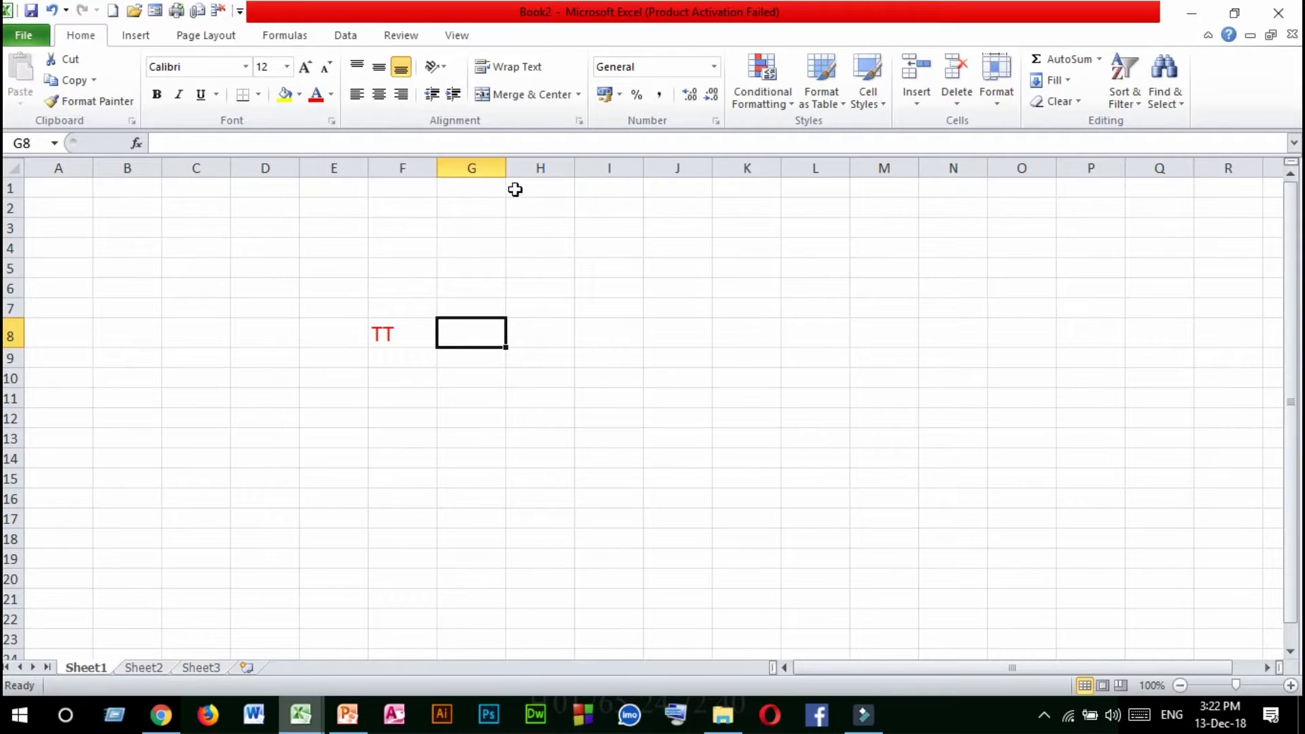
# - Activate the formula bar for cell G8, and demonstrate selecting single cells and blocks such as A2:H13 and A1:L18
pyautogui.click(197, 144)
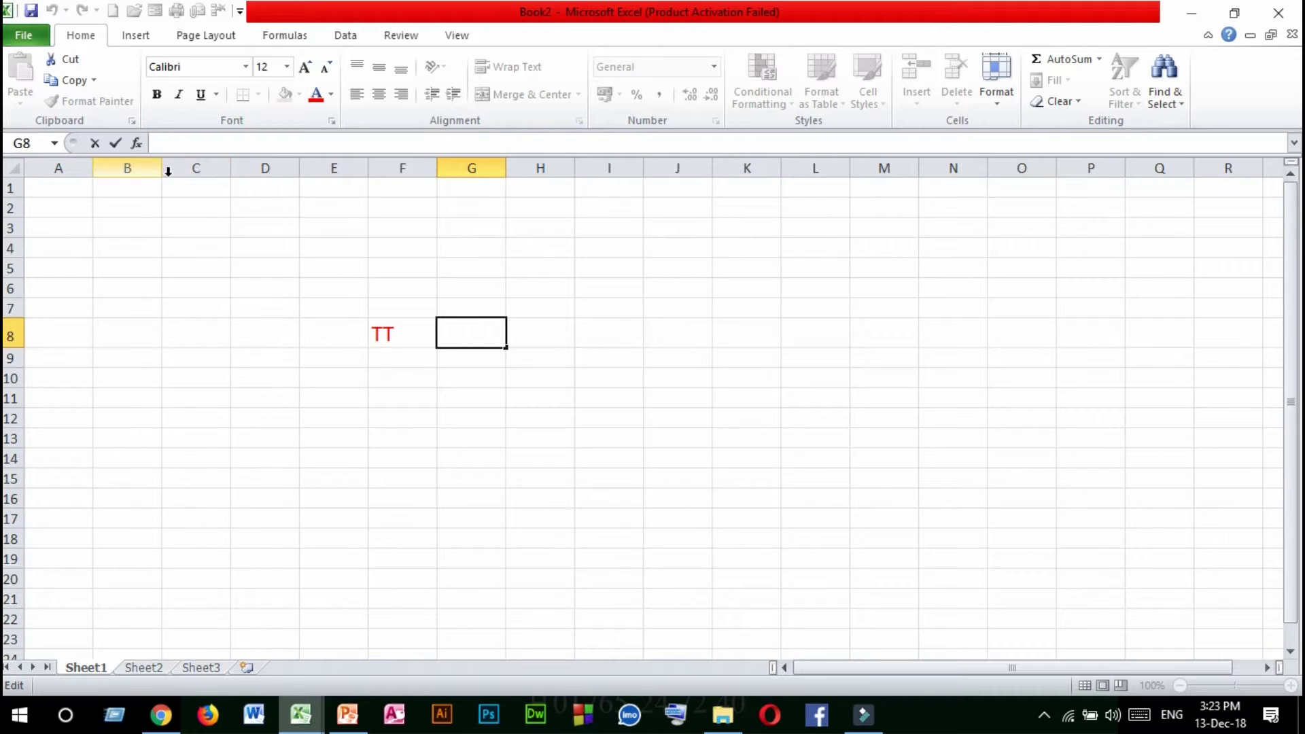
pyautogui.moveTo(146, 218); pyautogui.dragTo(781, 469)
pyautogui.click(781, 473)
pyautogui.moveTo(89, 207); pyautogui.dragTo(548, 440)
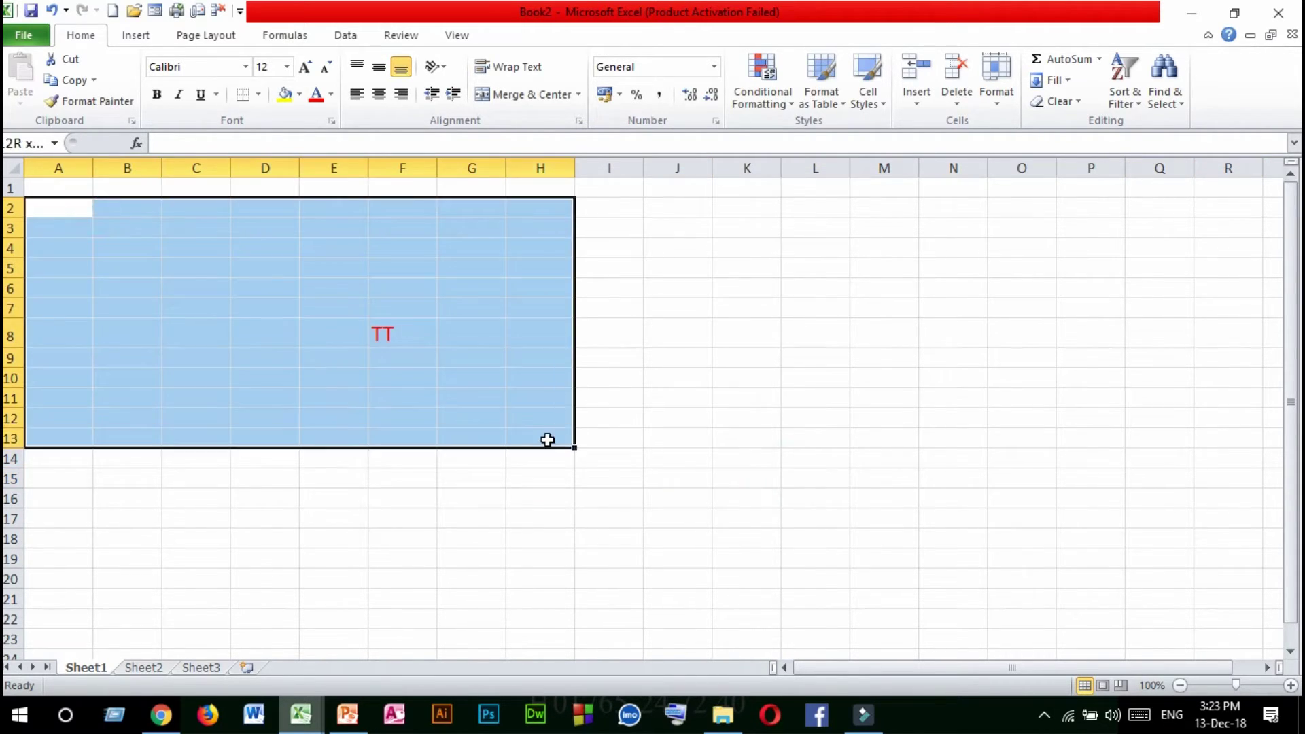
pyautogui.click(630, 394)
pyautogui.moveTo(88, 187); pyautogui.dragTo(466, 400)
pyautogui.click(320, 446)
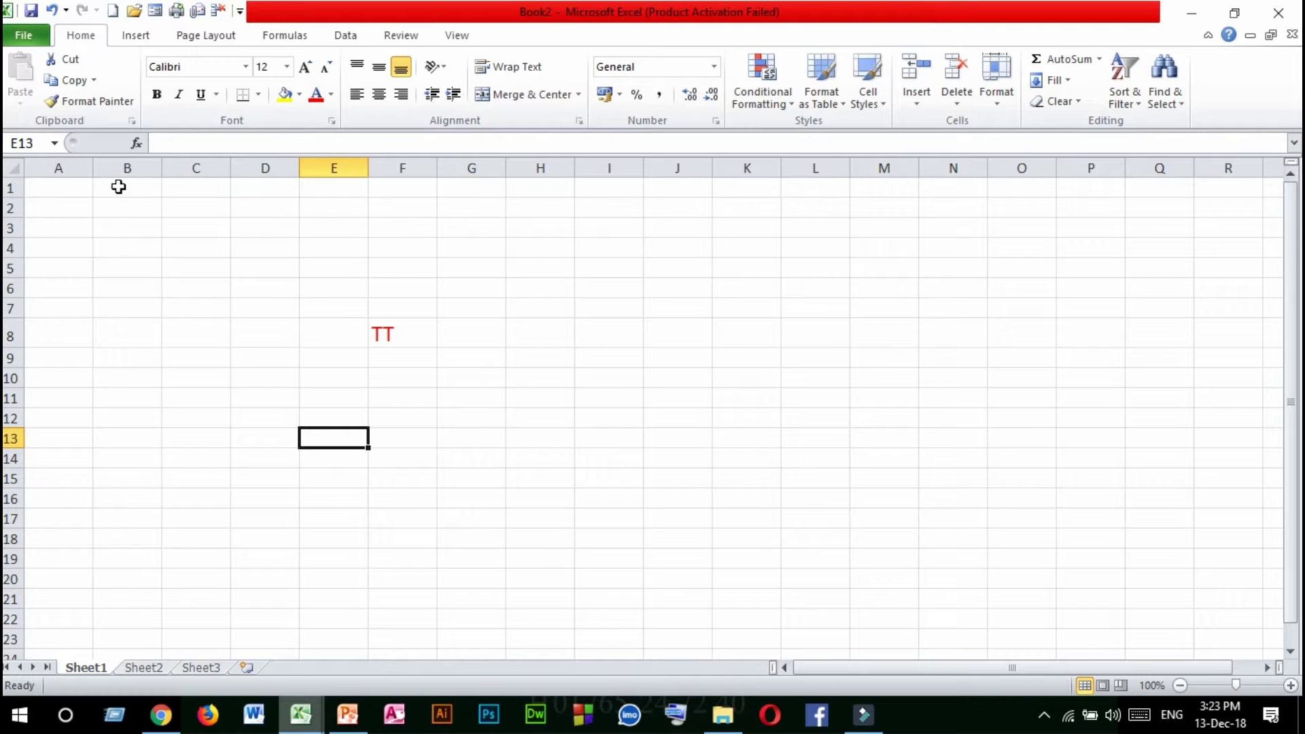
pyautogui.click(262, 284)
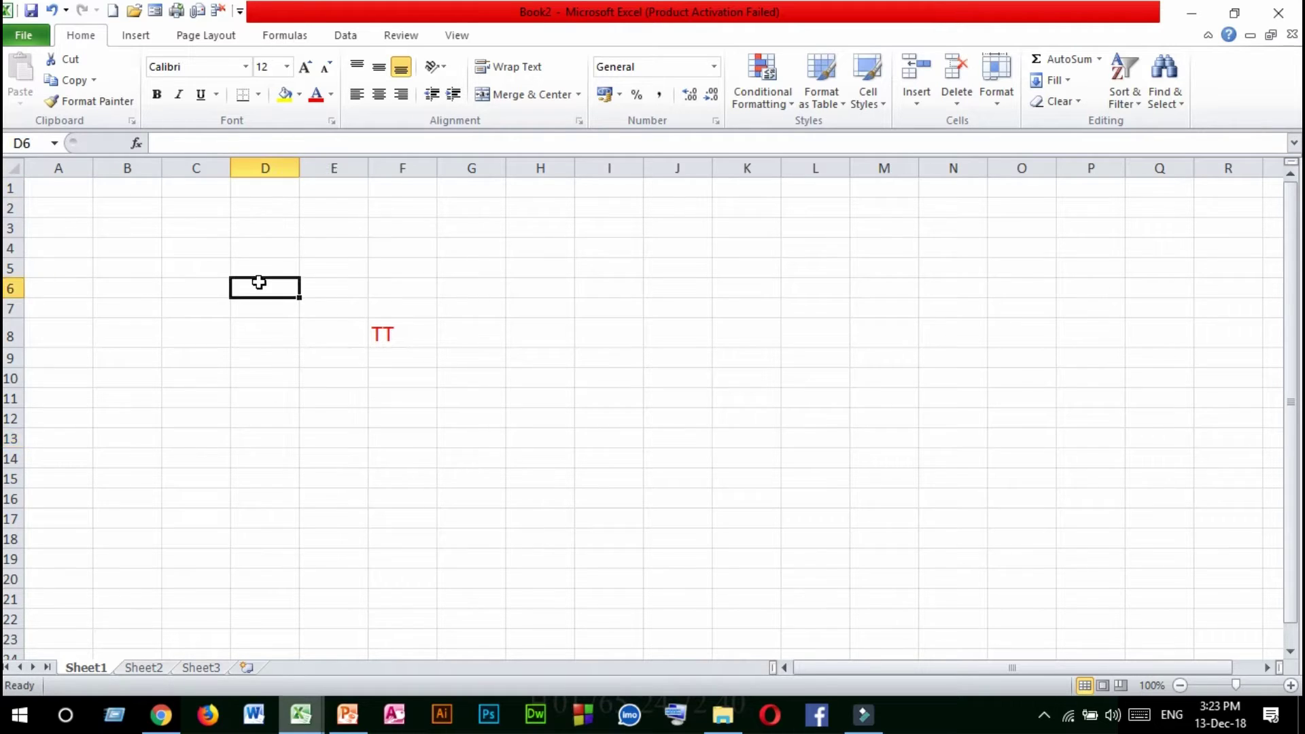
pyautogui.click(273, 250)
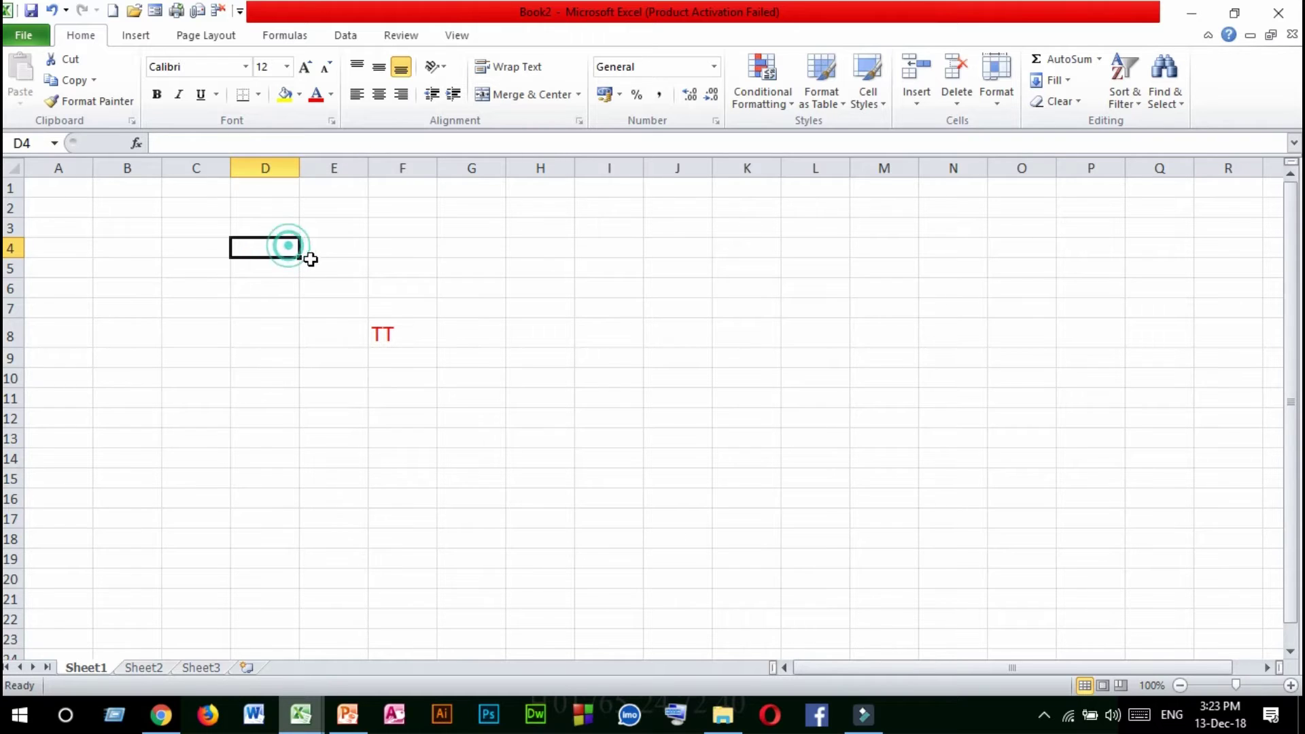
pyautogui.moveTo(78, 187); pyautogui.dragTo(815, 536)
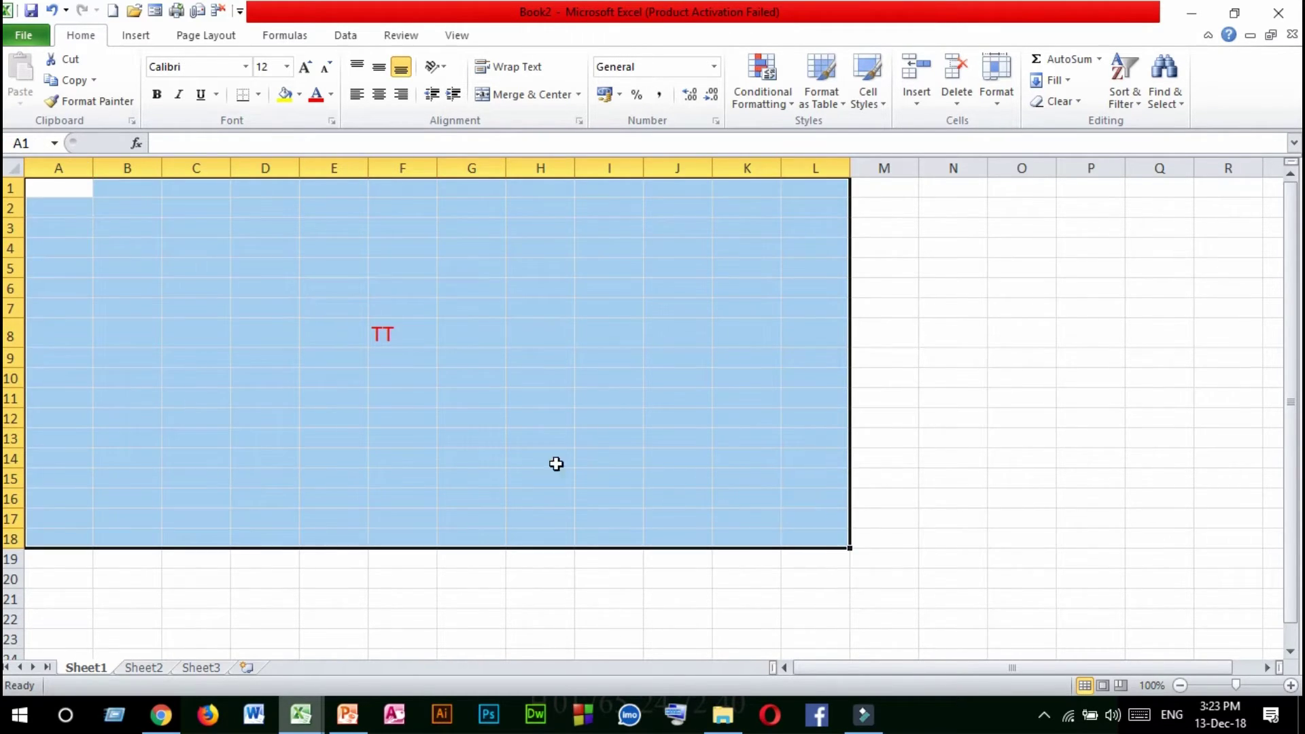
pyautogui.click(265, 306)
# - Demonstrate selecting entire column C and entire rows such as 2 and 4, and finish on cell E11
pyautogui.click(198, 166)
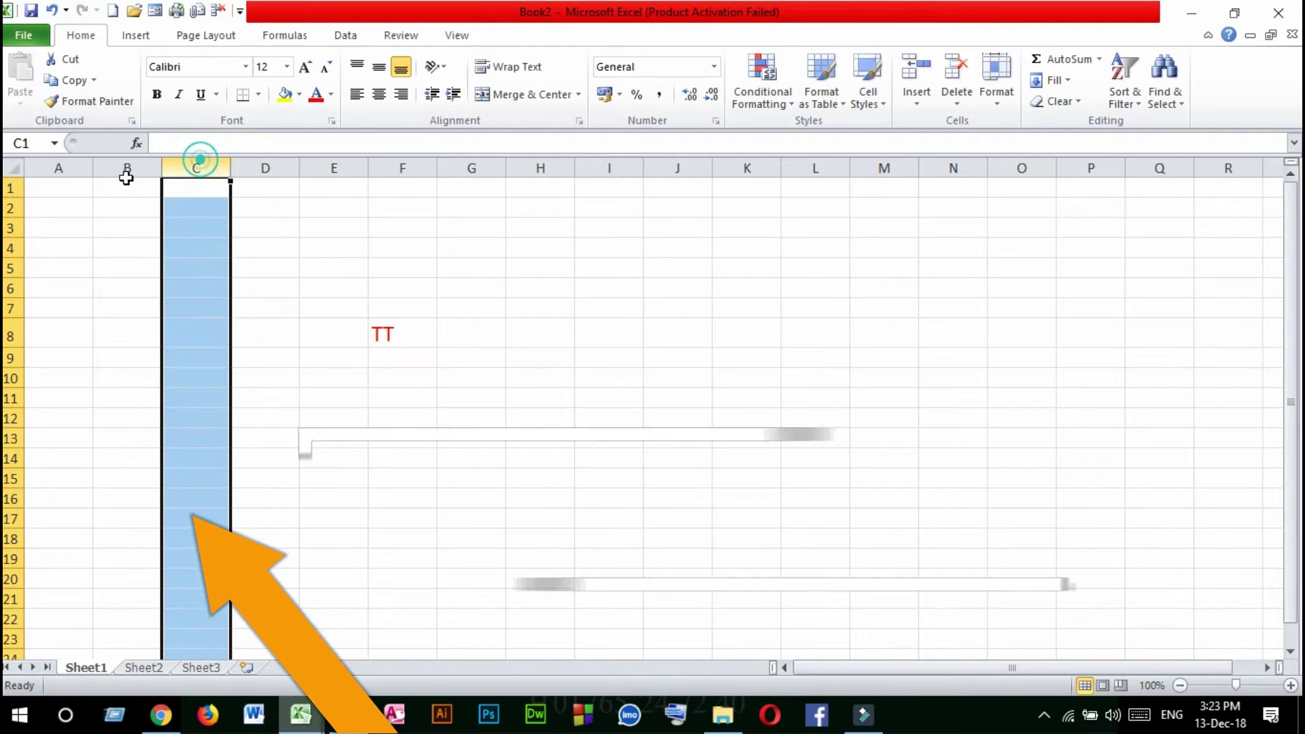
pyautogui.click(12, 208)
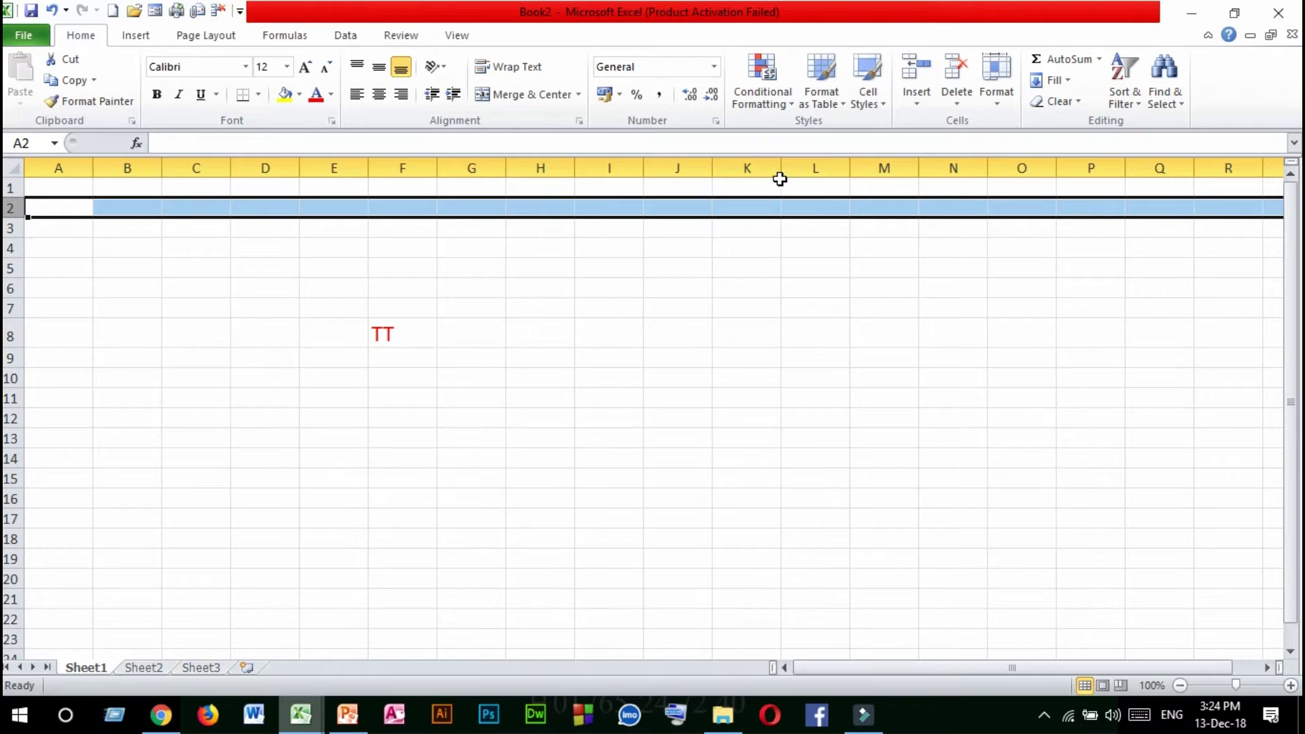
pyautogui.click(87, 267)
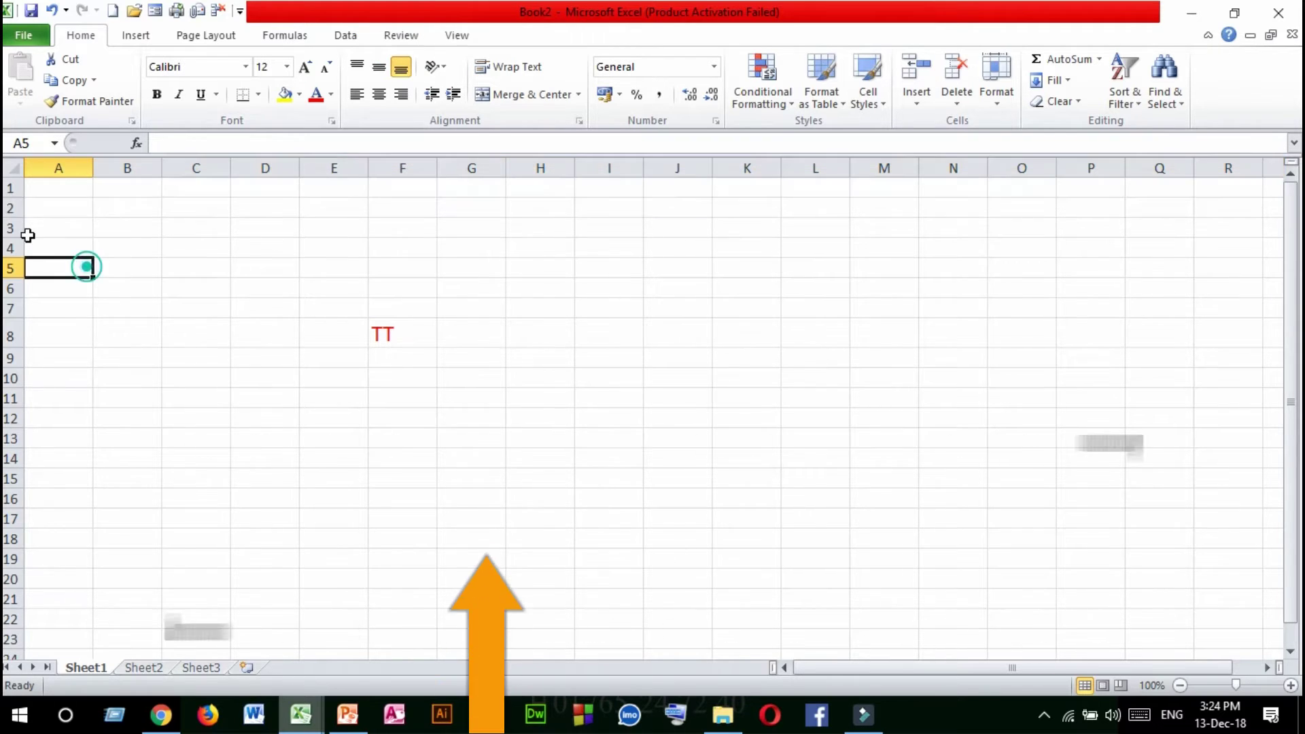
pyautogui.click(10, 189)
pyautogui.click(8, 208)
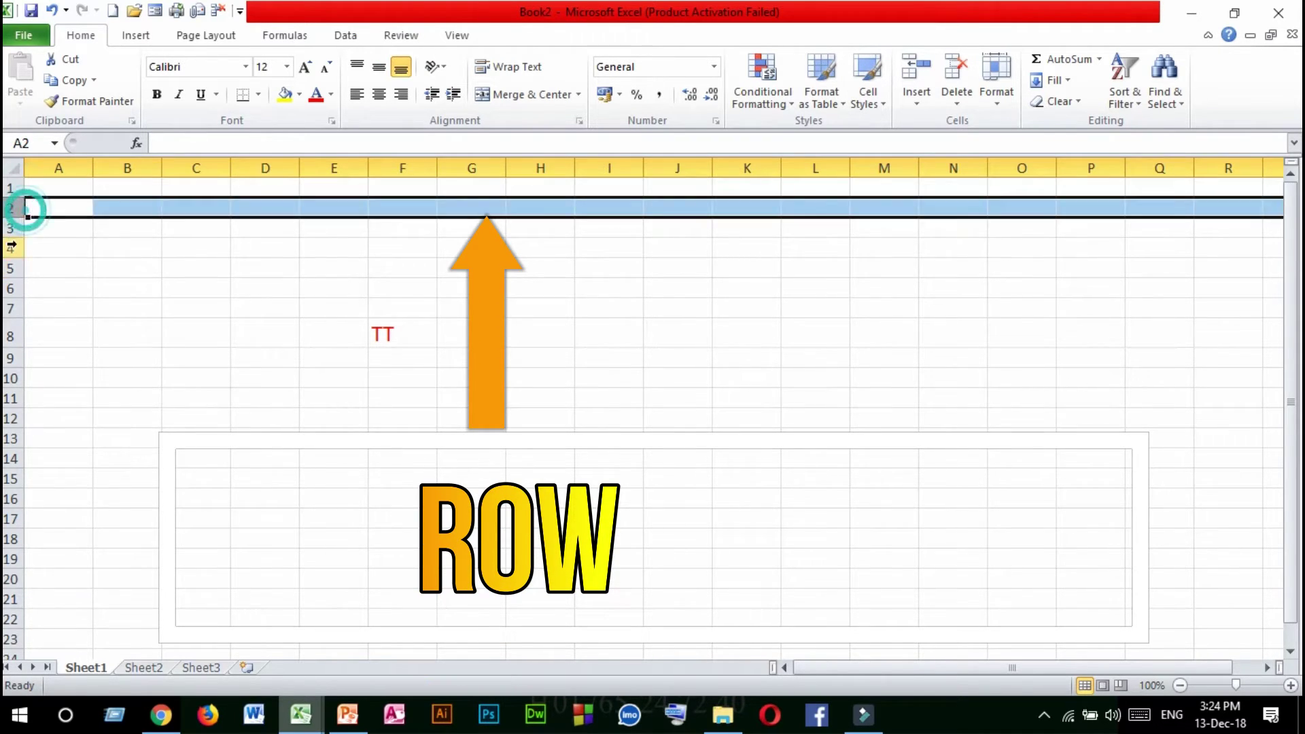
pyautogui.click(10, 248)
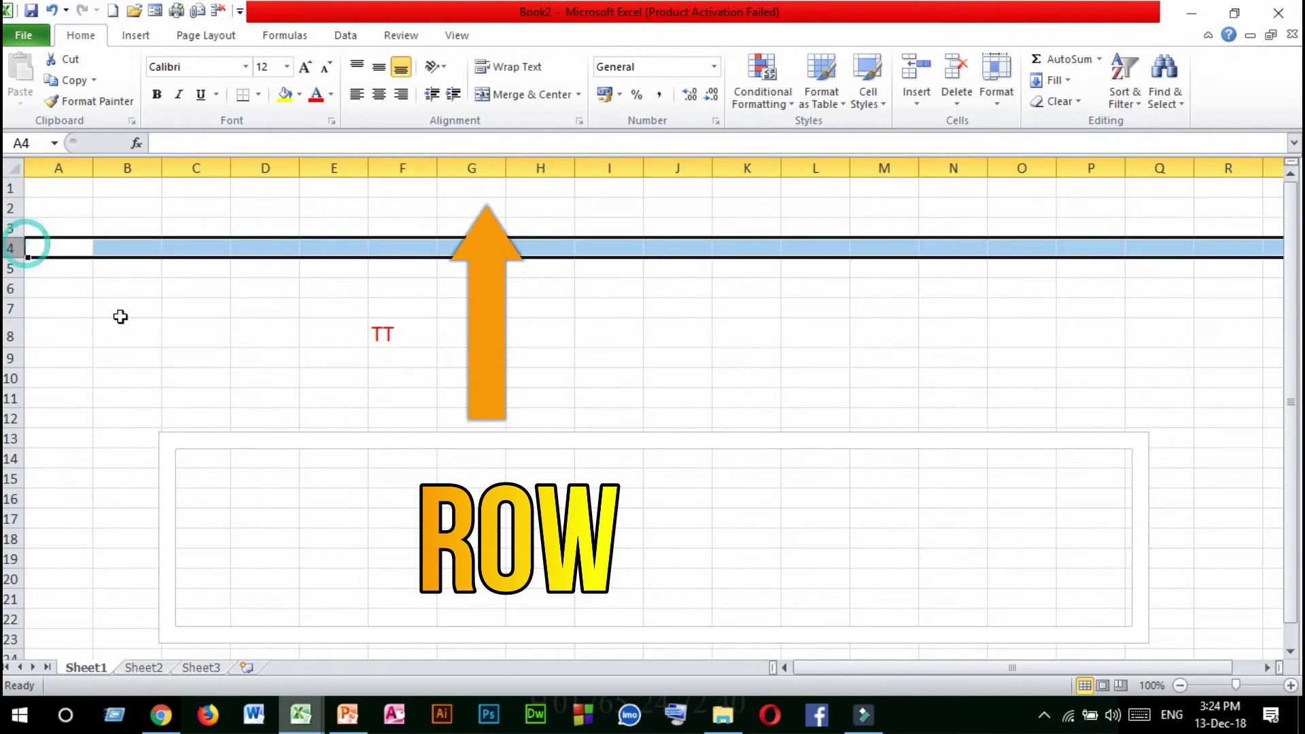
pyautogui.click(343, 391)
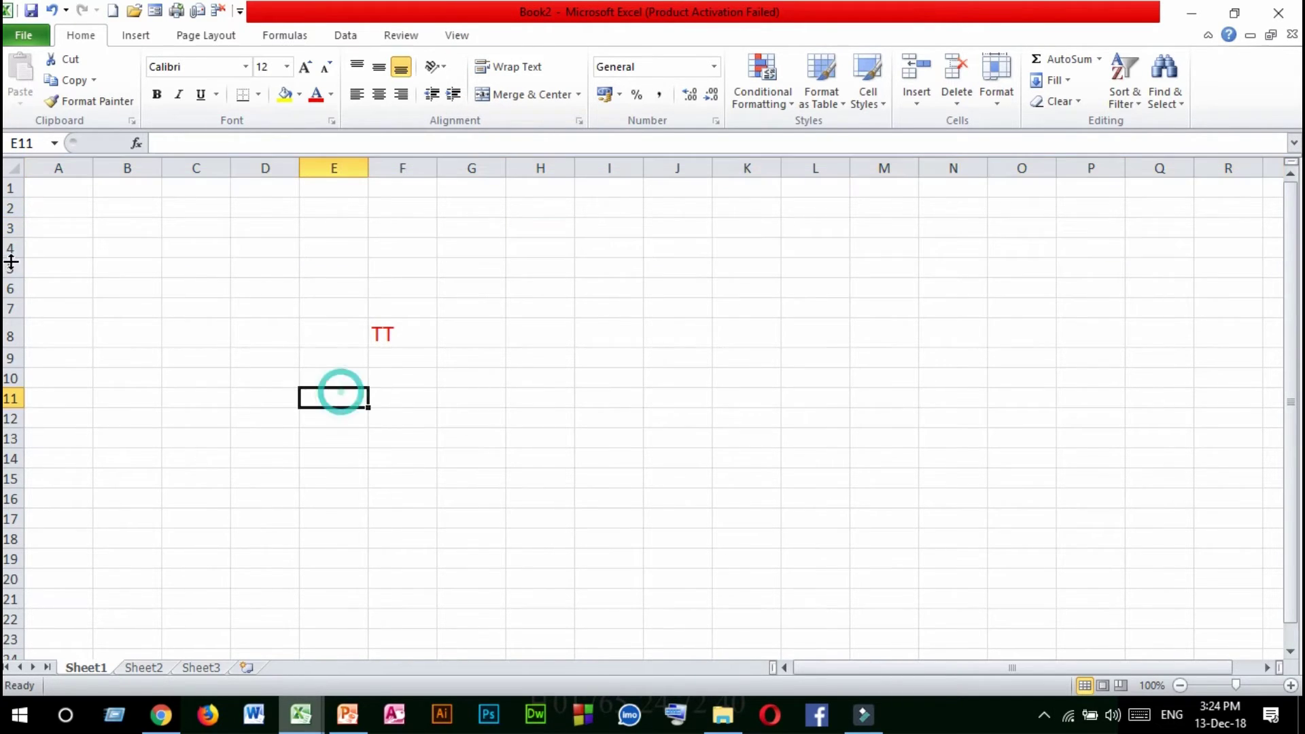
# - Demonstrate scrolling the worksheet vertically and horizontally, and outline the workbook view controls on screen
pyautogui.moveTo(1287, 232); pyautogui.dragTo(1292, 302)
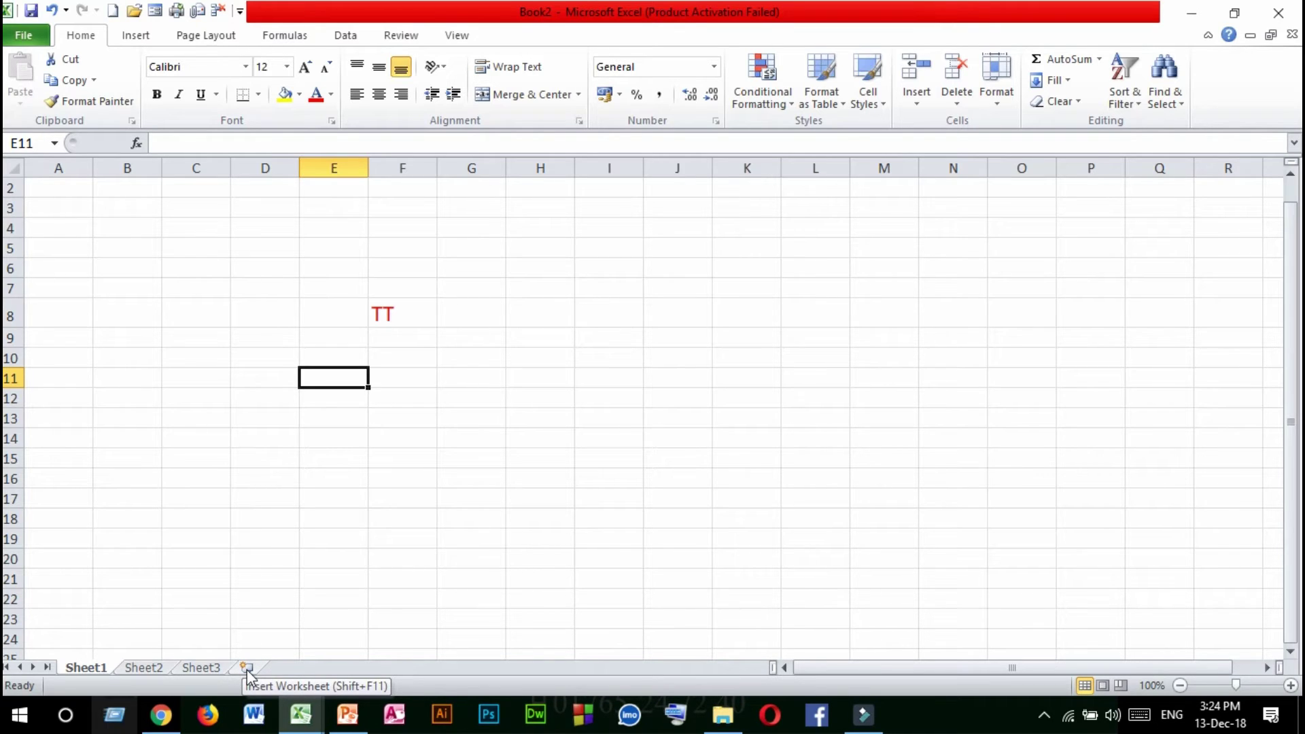
pyautogui.moveTo(1039, 669); pyautogui.dragTo(908, 672)
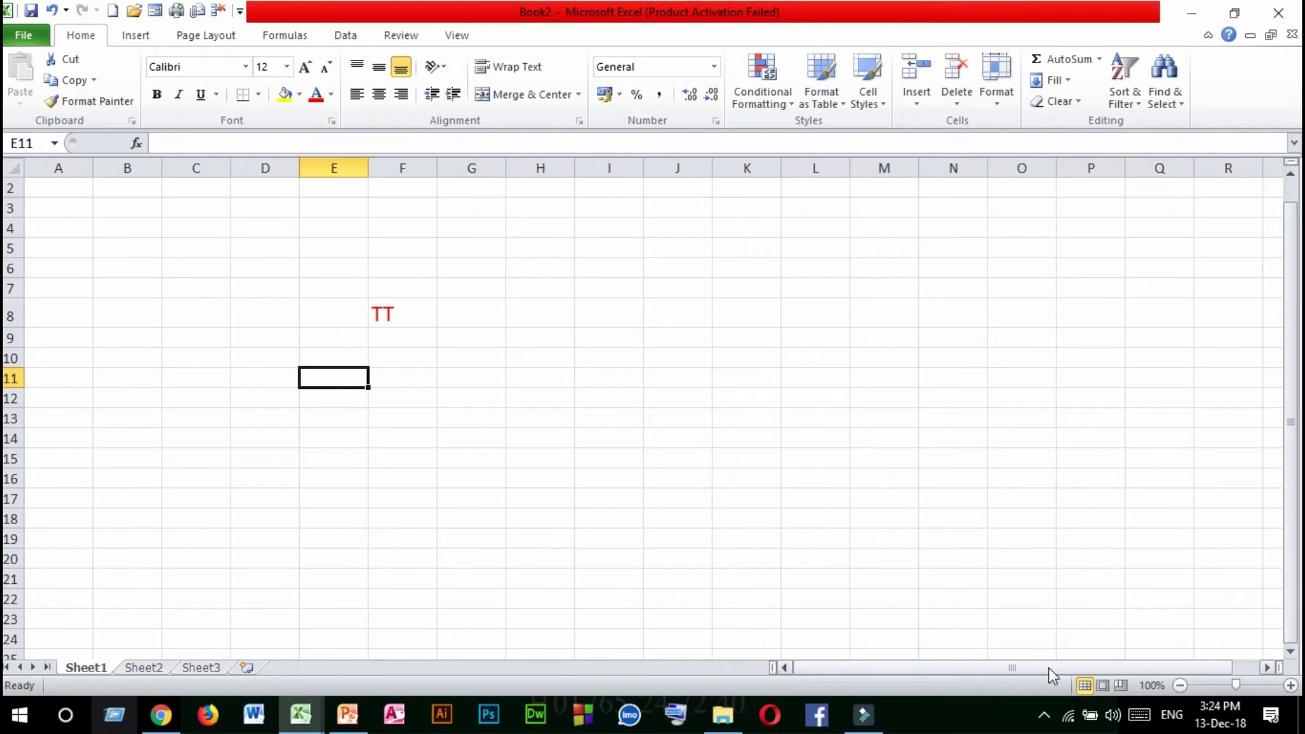
pyautogui.moveTo(1050, 678)
pyautogui.mouseDown()
pyautogui.moveTo(1084, 671)
pyautogui.moveTo(1148, 701)
pyautogui.mouseUp()
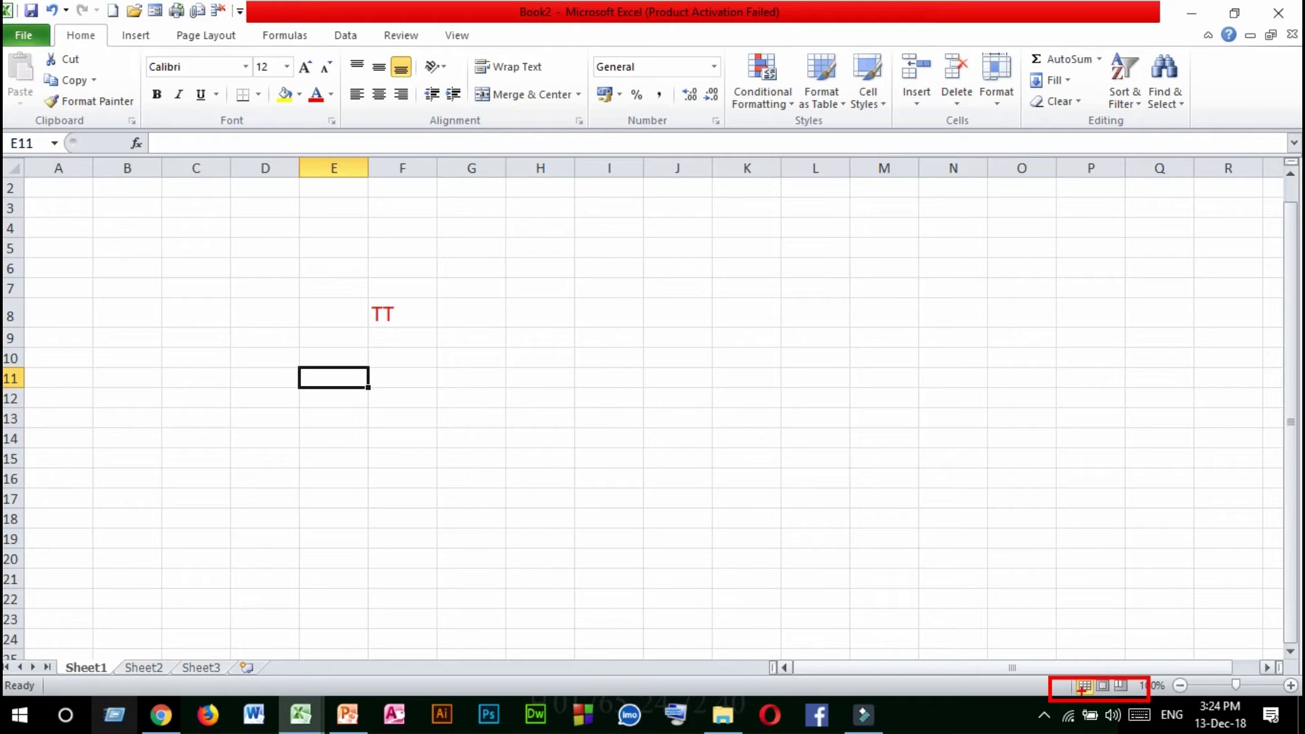
pyautogui.press('Escape')
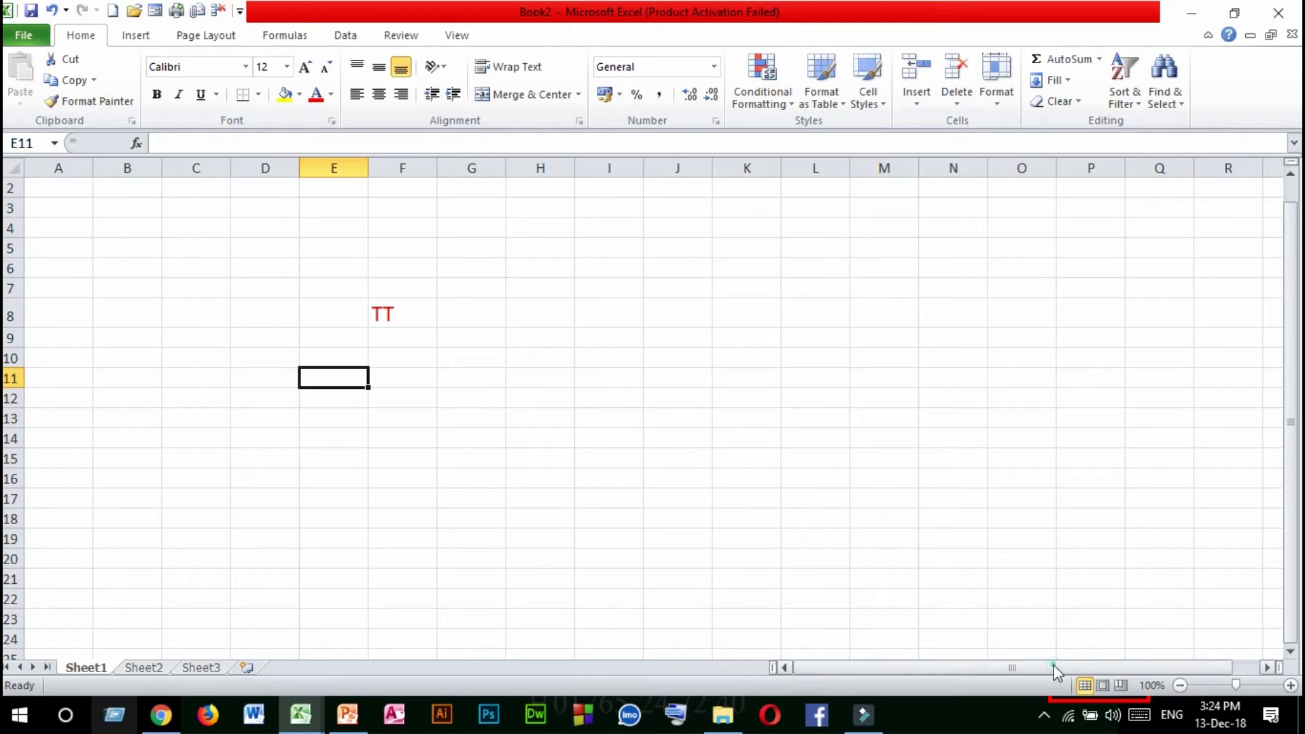
# - View Sheet1 in Page Layout and Page Break Preview, suppress the preview's welcome dialog, and return to Normal view at 100% zoom
pyautogui.click(1103, 687)
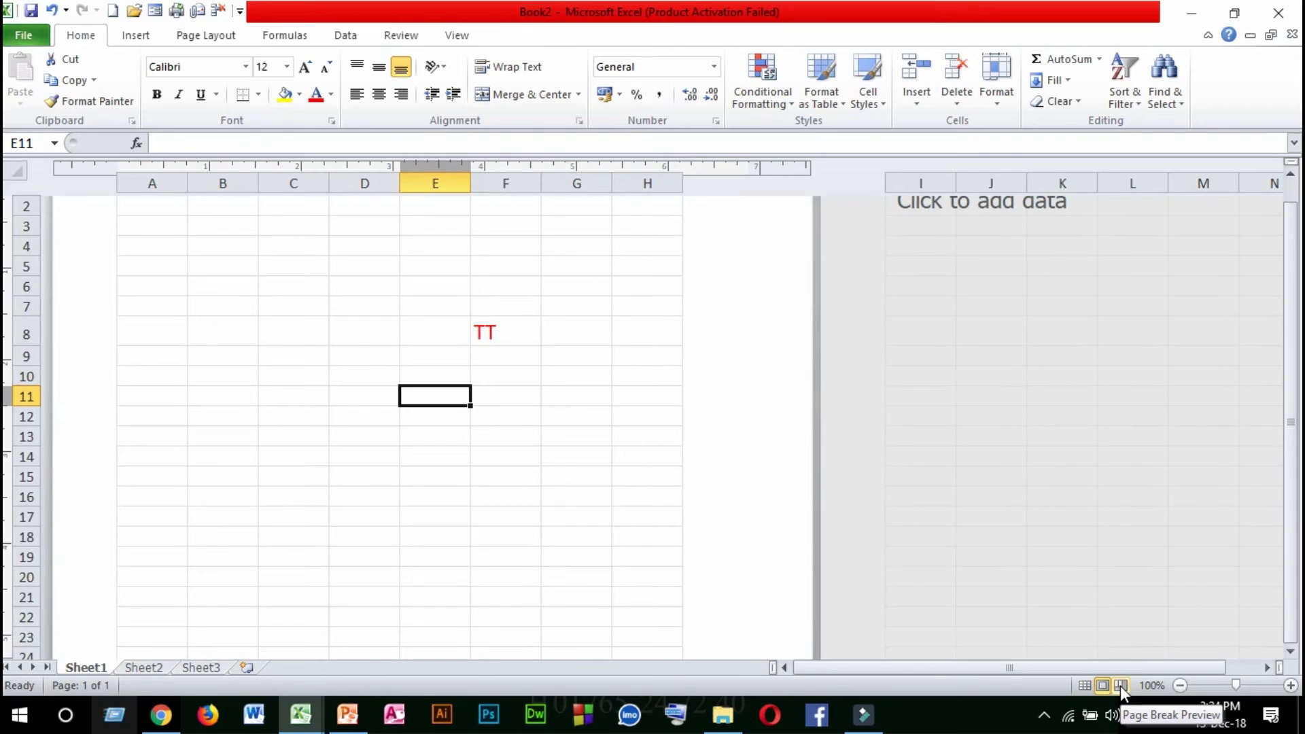
pyautogui.click(1121, 687)
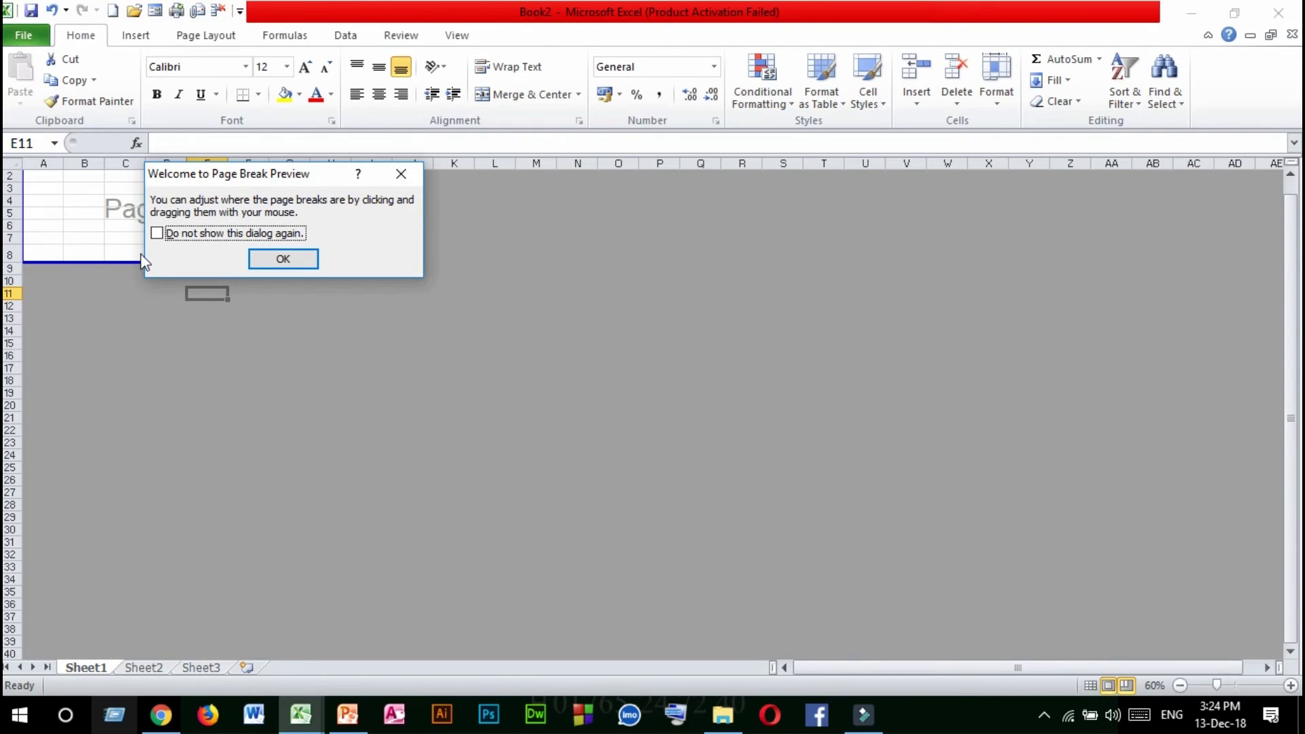
pyautogui.click(157, 233)
pyautogui.click(288, 260)
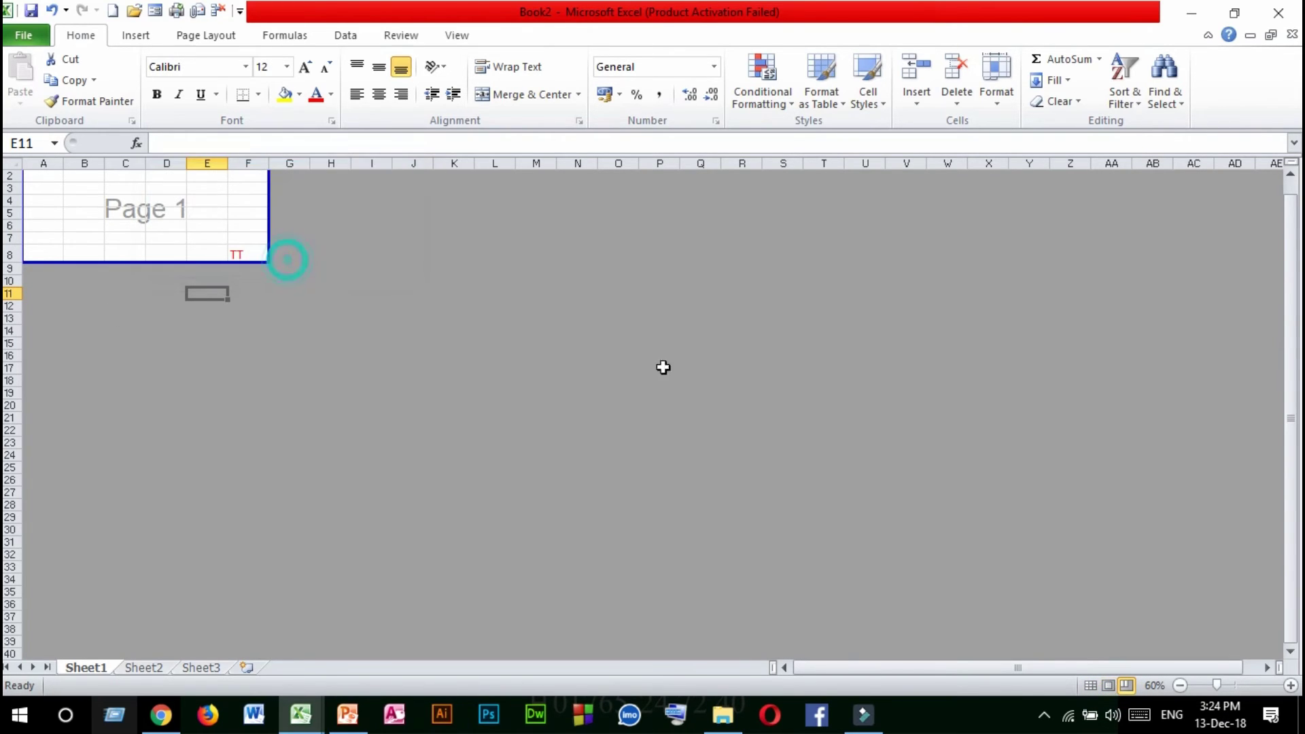
pyautogui.click(1090, 686)
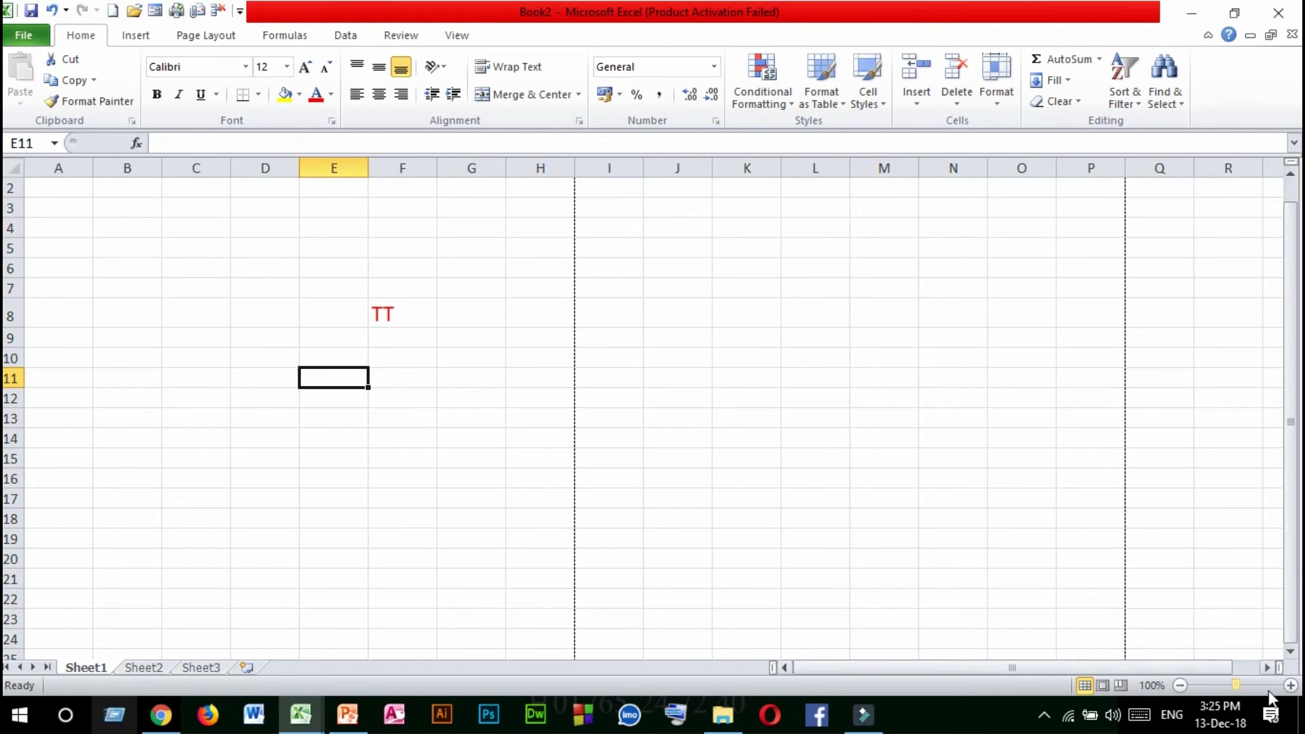
pyautogui.moveTo(1234, 680)
pyautogui.mouseDown()
pyautogui.moveTo(1202, 678)
pyautogui.moveTo(1259, 687)
pyautogui.moveTo(1239, 683)
pyautogui.mouseUp()
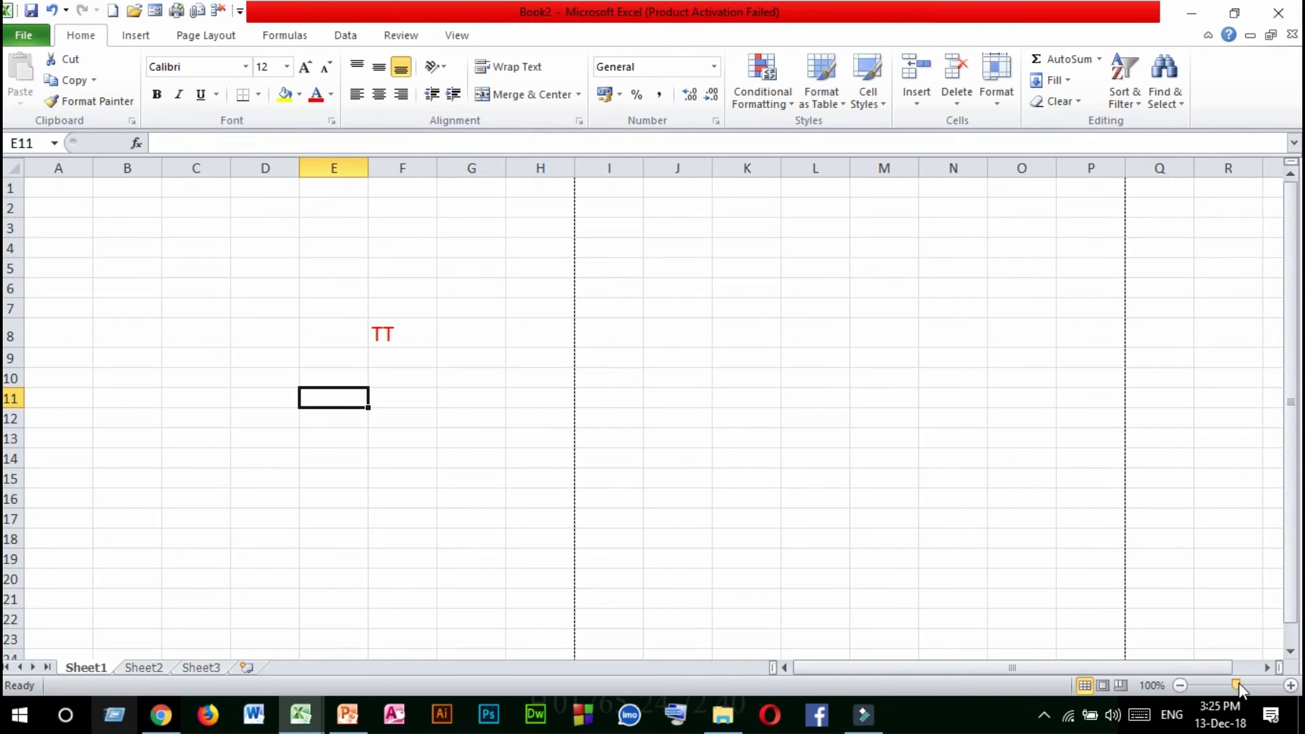